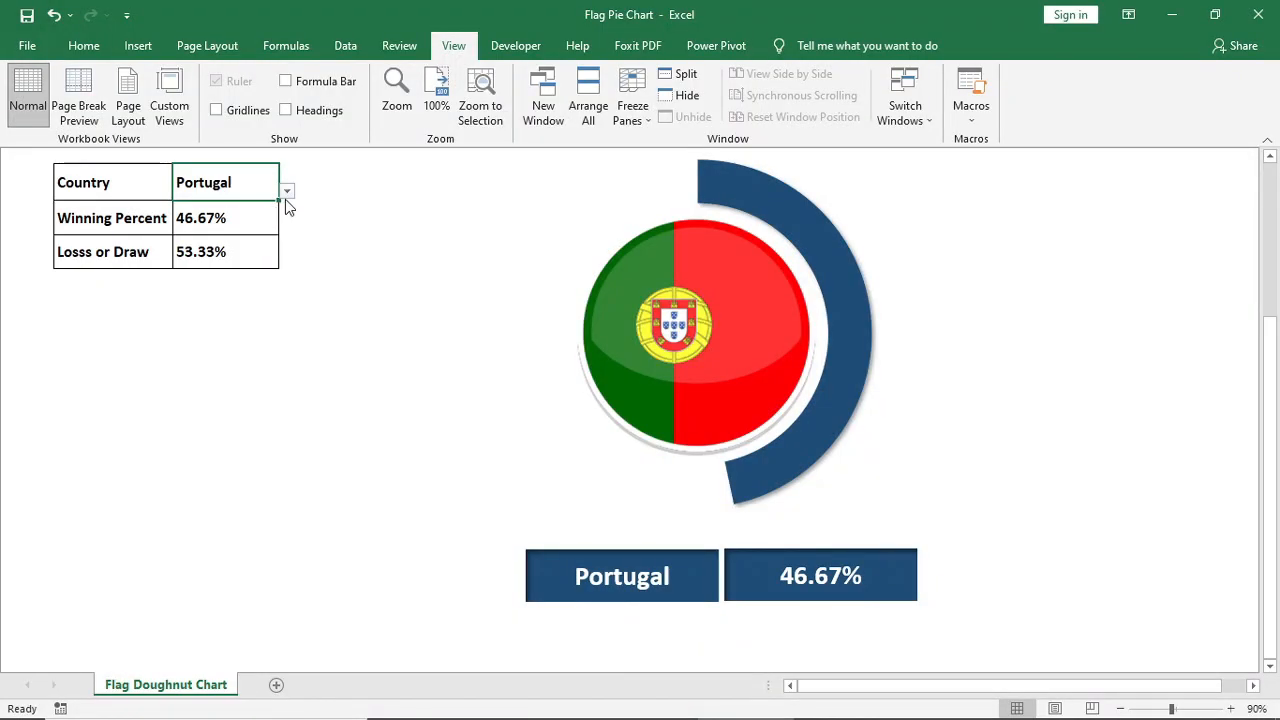
Switch the Country selector through several countries, including Italy, Germany and Portugal, to preview how the finished flag doughnut chart updates
{"action": "left_click", "coordinate": [286, 195]}
{"action": "left_click", "coordinate": [252, 257]}
{"action": "left_click", "coordinate": [286, 192]}
{"action": "left_click", "coordinate": [252, 251]}
{"action": "left_click", "coordinate": [286, 191]}
{"action": "left_click", "coordinate": [257, 229]}
{"action": "left_click", "coordinate": [287, 192]}
{"action": "left_click", "coordinate": [270, 217]}
{"action": "left_click", "coordinate": [286, 192]}
{"action": "left_click", "coordinate": [285, 206]}
{"action": "left_click", "coordinate": [286, 192]}
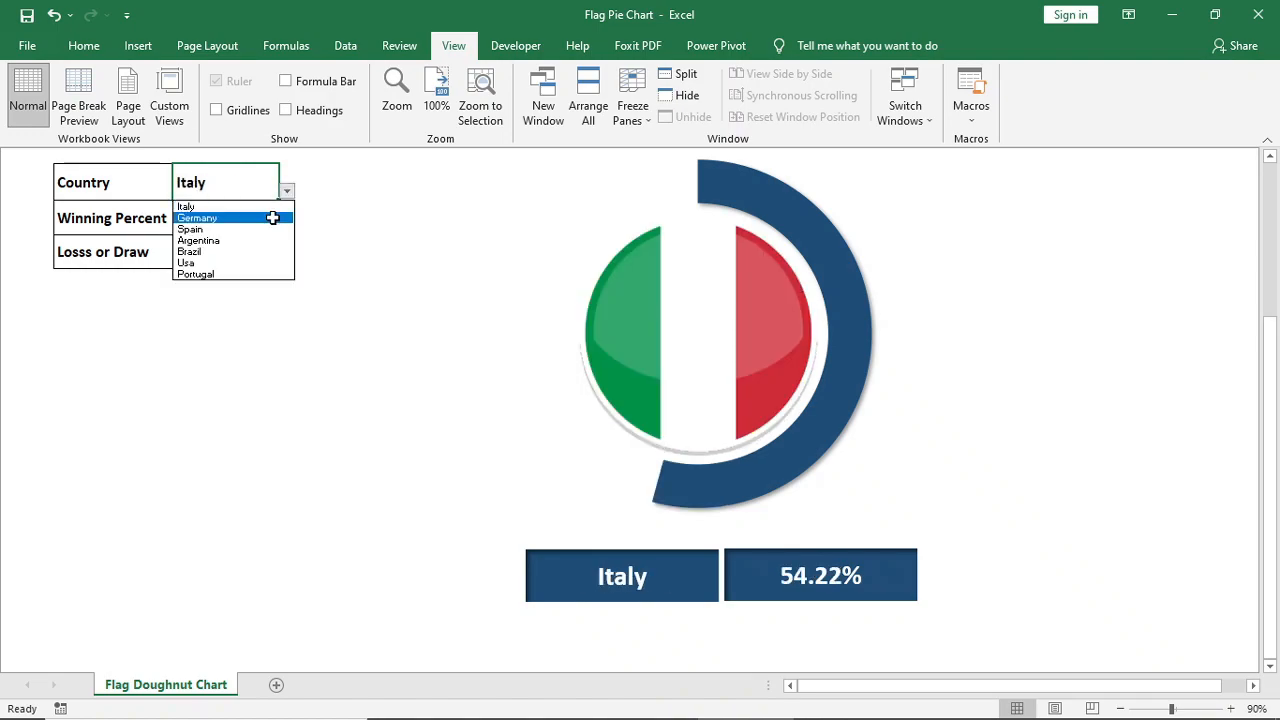
{"action": "left_click", "coordinate": [272, 217]}
{"action": "left_click", "coordinate": [286, 192]}
{"action": "left_click", "coordinate": [263, 273]}
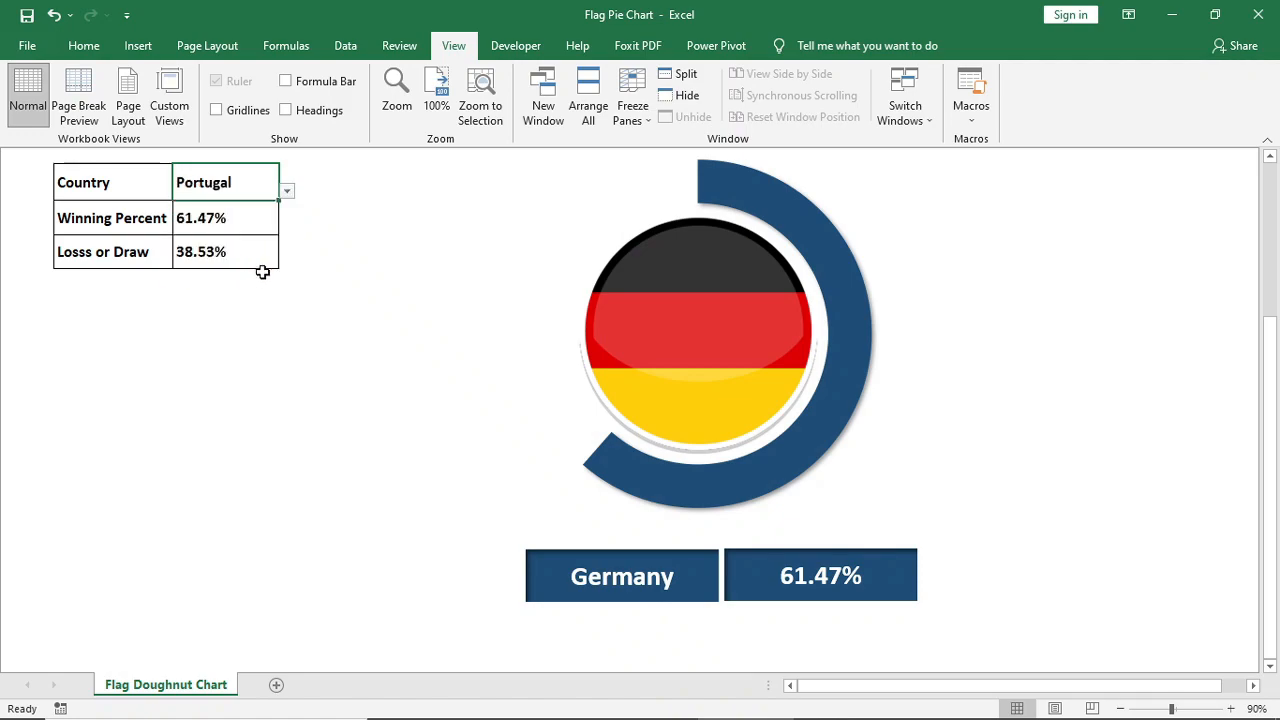
{"action": "left_click", "coordinate": [286, 192]}
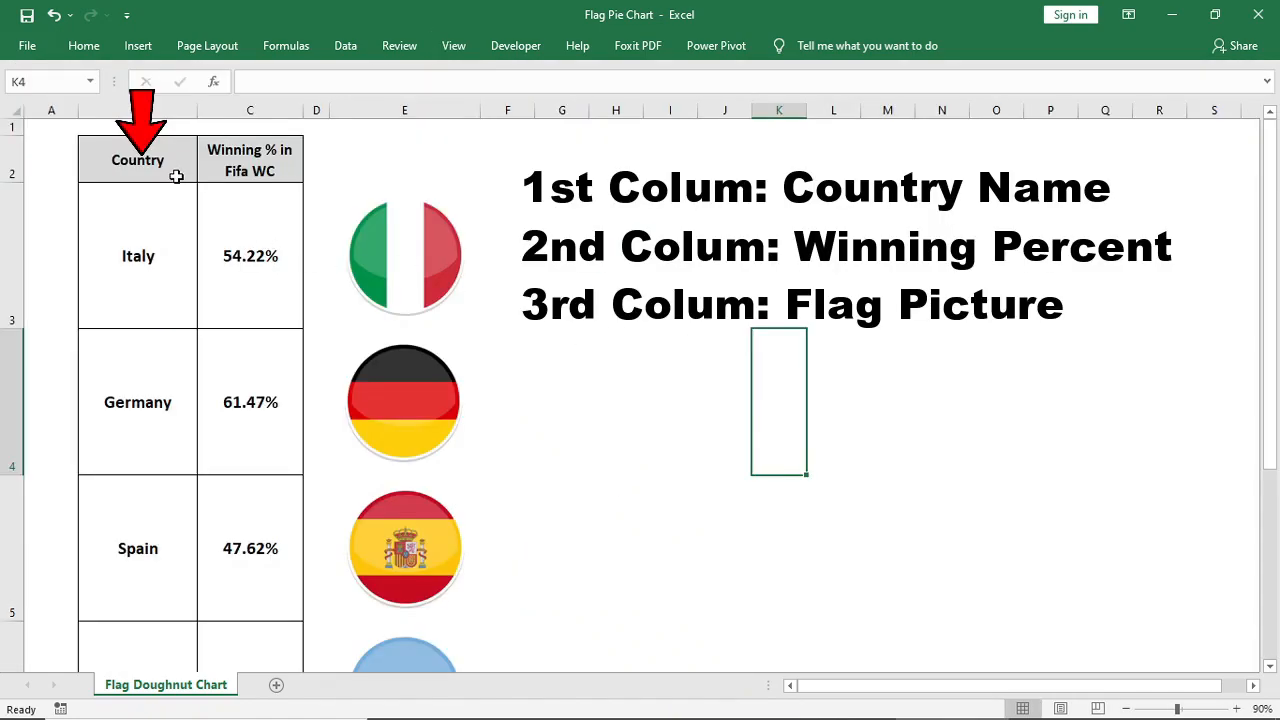
Examine the source table's country names, winning percentages and flag pictures column by column
{"action": "left_click_drag", "start_coordinate": [175, 165], "coordinate": [138, 548]}
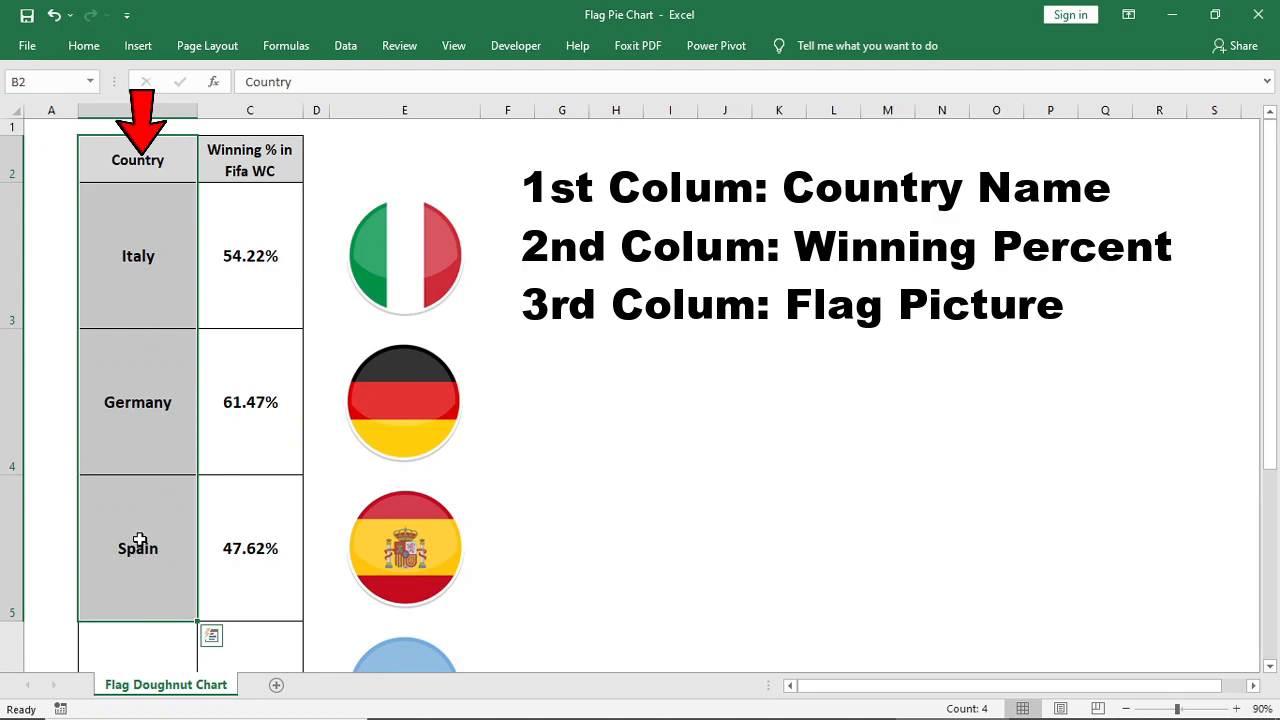
{"action": "scroll", "coordinate": [241, 243], "scroll_direction": "down", "scroll_amount": 2}
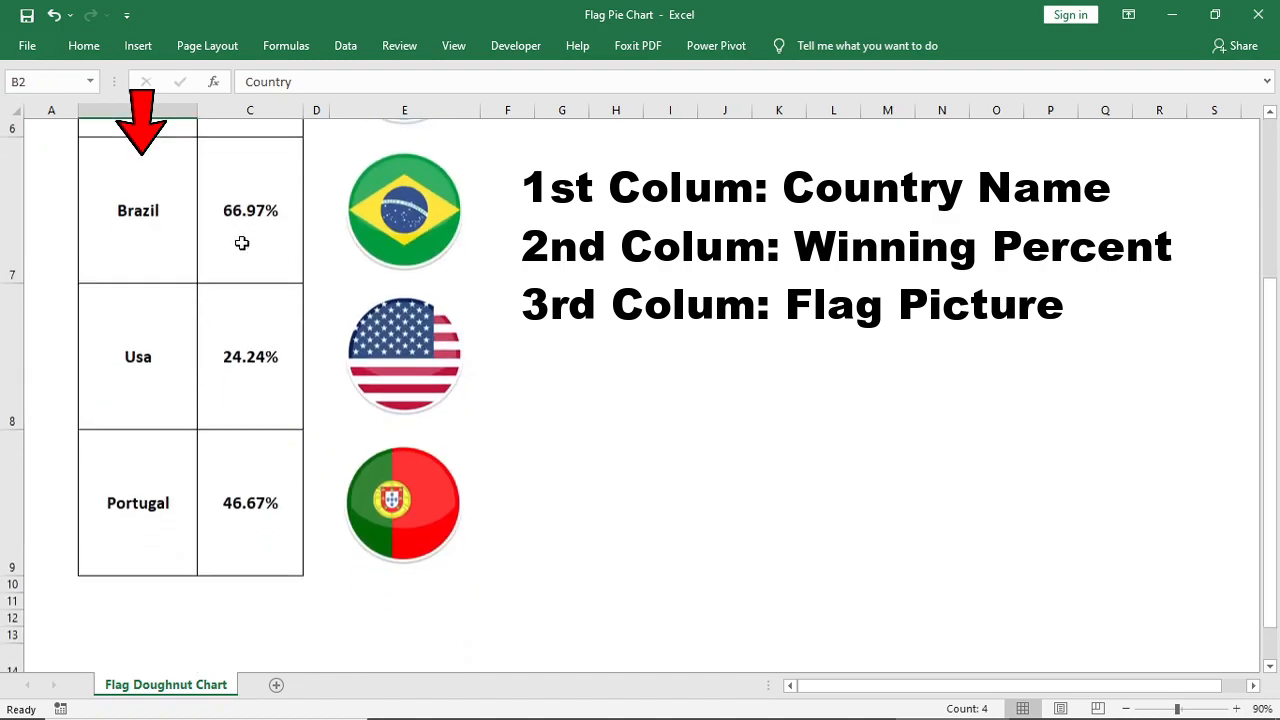
{"action": "scroll", "coordinate": [241, 243], "scroll_direction": "up", "scroll_amount": 2}
{"action": "left_click_drag", "start_coordinate": [264, 168], "coordinate": [270, 565]}
{"action": "left_click_drag", "start_coordinate": [267, 617], "coordinate": [267, 617]}
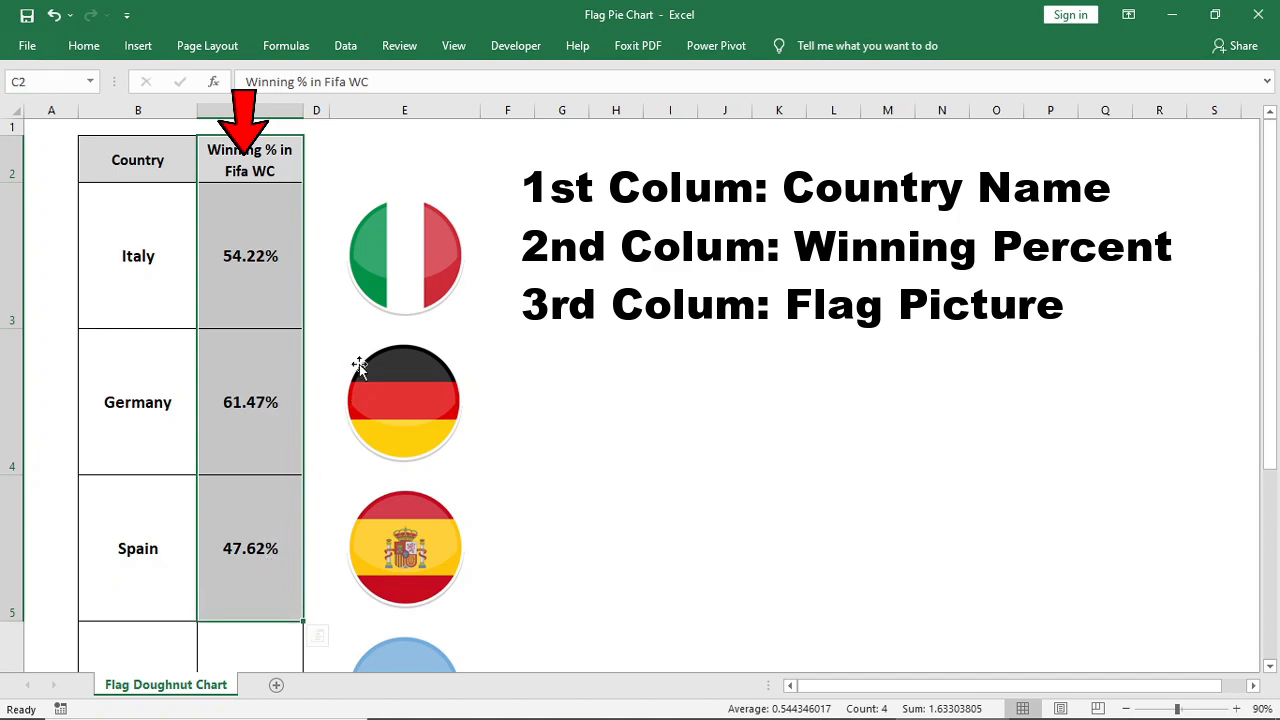
{"action": "left_click", "coordinate": [430, 146]}
{"action": "left_click_drag", "start_coordinate": [435, 160], "coordinate": [451, 514]}
{"action": "left_click", "coordinate": [638, 360]}
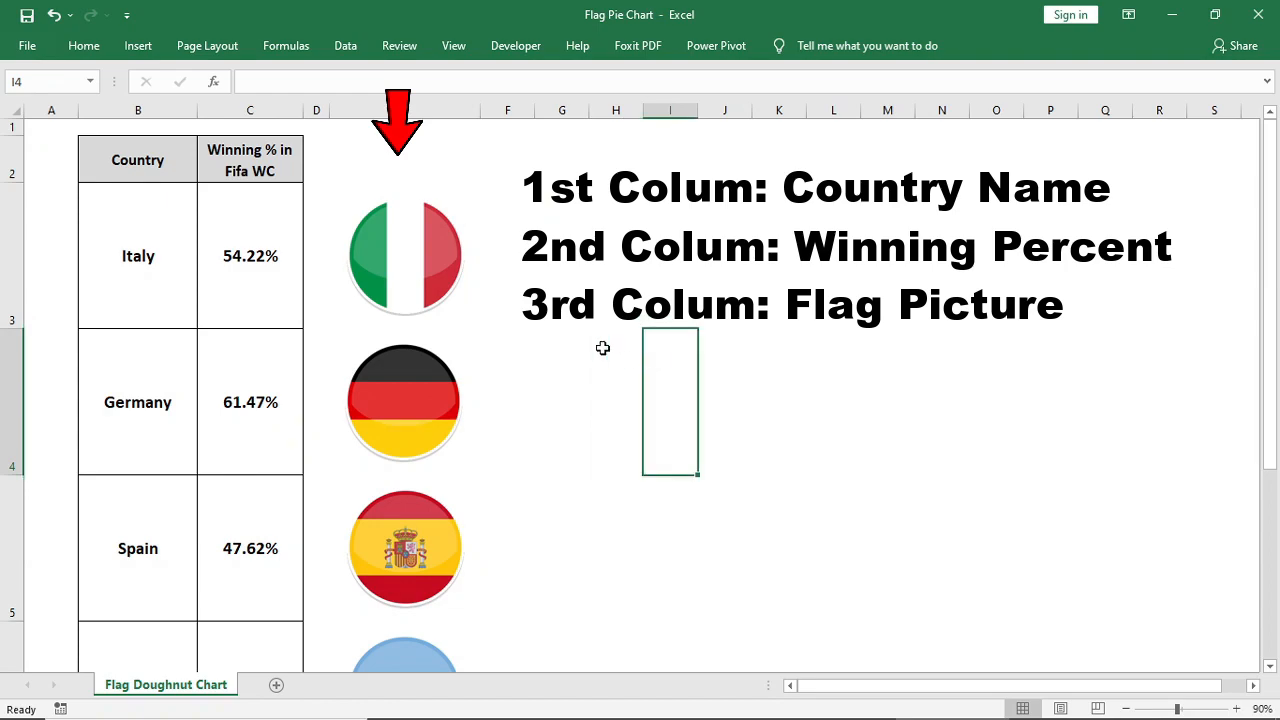
Move the Italy flag picture slightly out of its cell, undo the move and deselect the picture
{"action": "left_click_drag", "start_coordinate": [435, 272], "coordinate": [494, 246]}
{"action": "key", "text": "ctrl+z"}
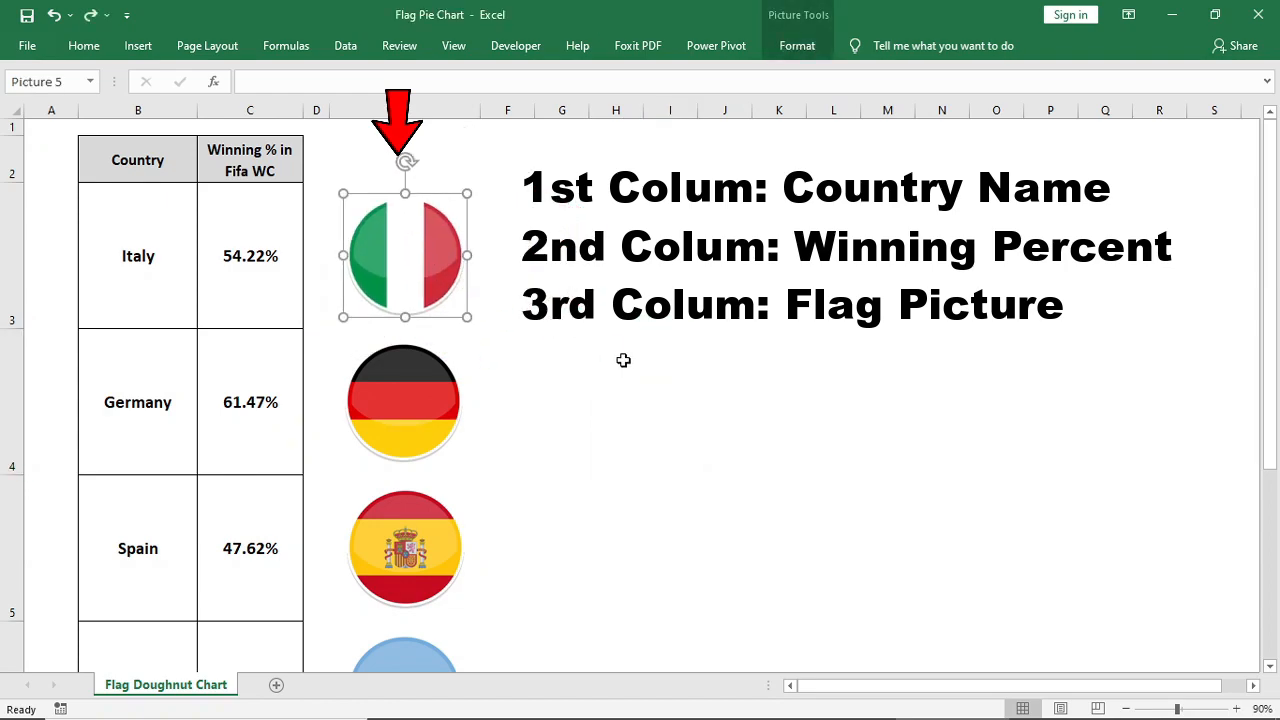
{"action": "left_click", "coordinate": [695, 400]}
Enter the labels "Country", "Winning Percent" and "Losss or Draw" in cells B14 to B16 below the source table
{"action": "scroll", "coordinate": [580, 400], "scroll_direction": "down", "scroll_amount": 2}
{"action": "left_click", "coordinate": [136, 646]}
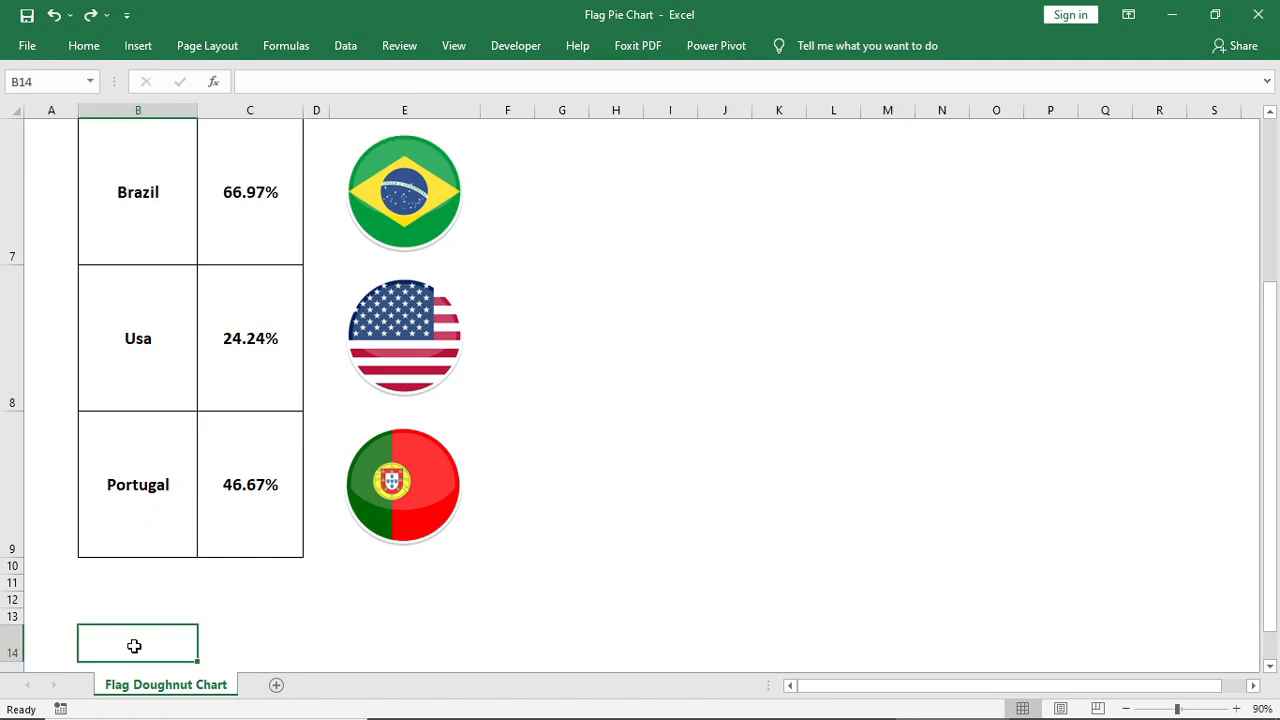
{"action": "type", "text": "COuntry"}
{"action": "key", "text": "Return"}
{"action": "type", "text": "Winning Percent"}
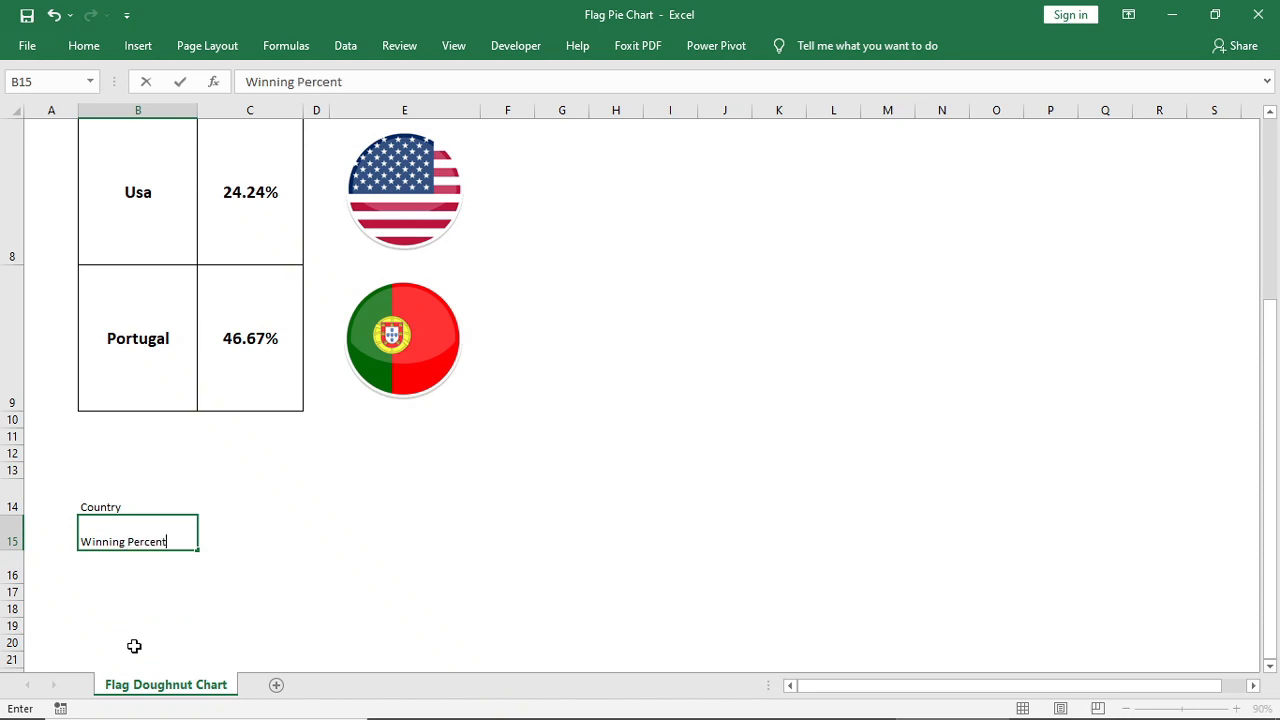
{"action": "key", "text": "Return"}
{"action": "type", "text": "Losss or Draw"}
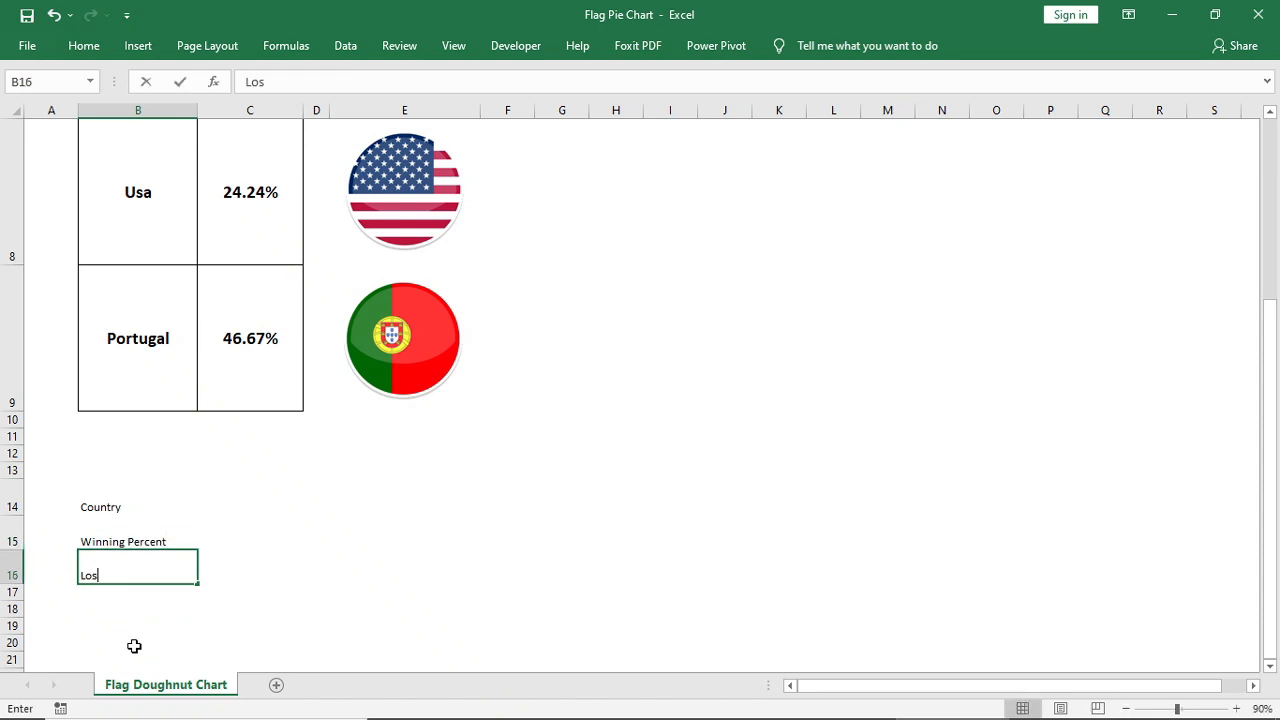
{"action": "key", "text": "Return"}
Apply all borders to the range B14:C16
{"action": "left_click_drag", "start_coordinate": [110, 507], "coordinate": [250, 575]}
{"action": "left_click", "coordinate": [84, 45]}
{"action": "left_click", "coordinate": [212, 110]}
{"action": "left_click", "coordinate": [236, 268]}
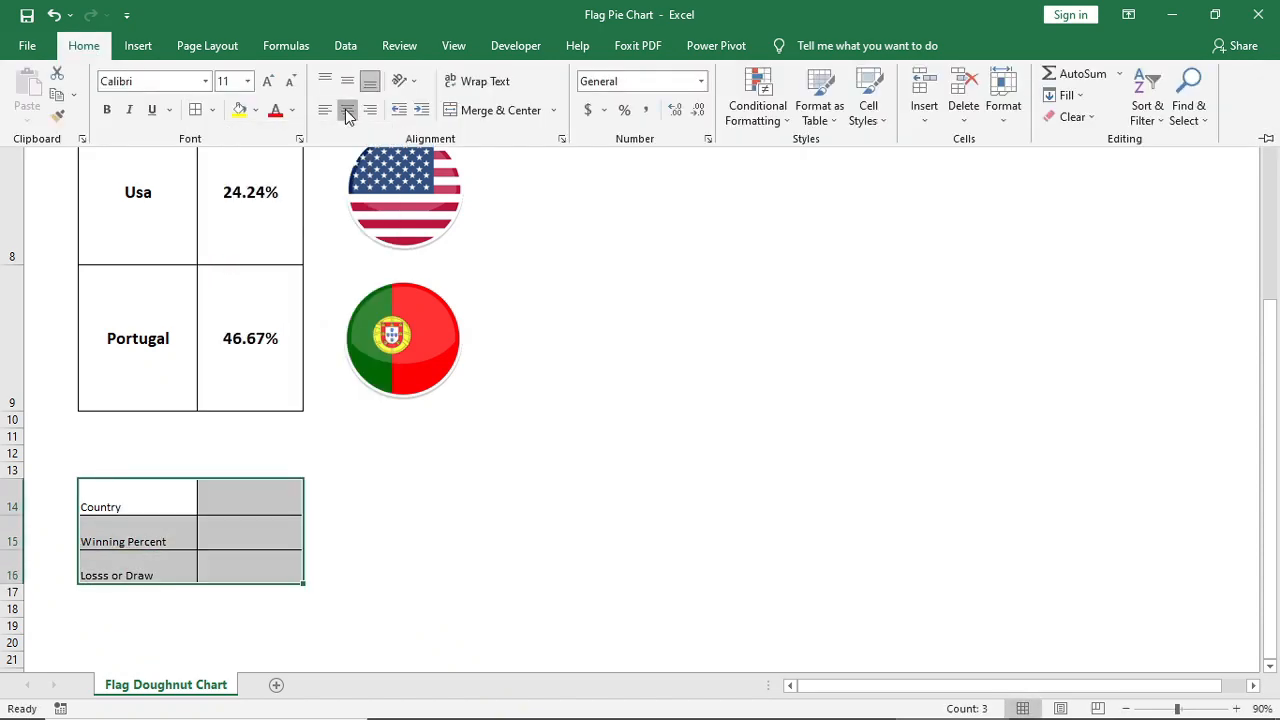
Make the text in B14:C16 bold, one font size larger, vertically centred and left-aligned
{"action": "left_click", "coordinate": [347, 110]}
{"action": "left_click", "coordinate": [347, 81]}
{"action": "left_click", "coordinate": [107, 110]}
{"action": "left_click", "coordinate": [268, 82]}
{"action": "left_click", "coordinate": [325, 110]}
Add list data validation to cell C14 with the country names =$B$3:$B$9 as the source
{"action": "left_click", "coordinate": [243, 504]}
{"action": "scroll", "coordinate": [281, 219], "scroll_direction": "down", "scroll_amount": 1}
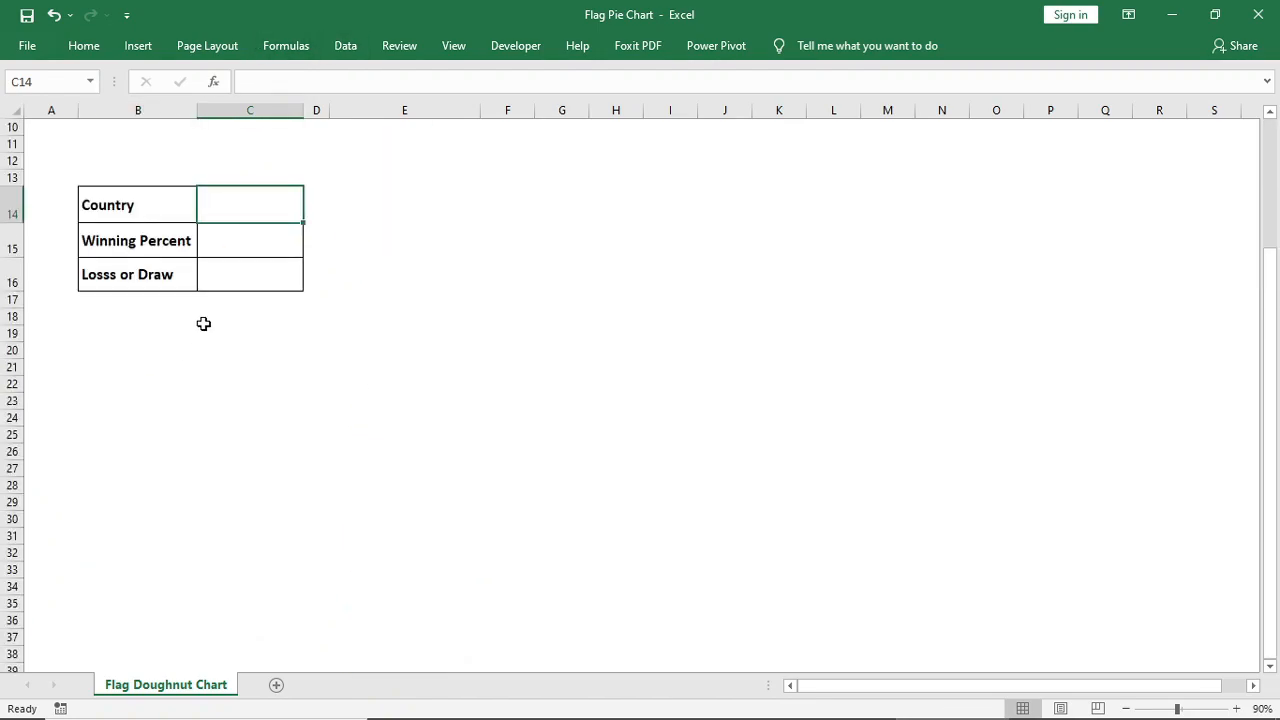
{"action": "left_click", "coordinate": [345, 46]}
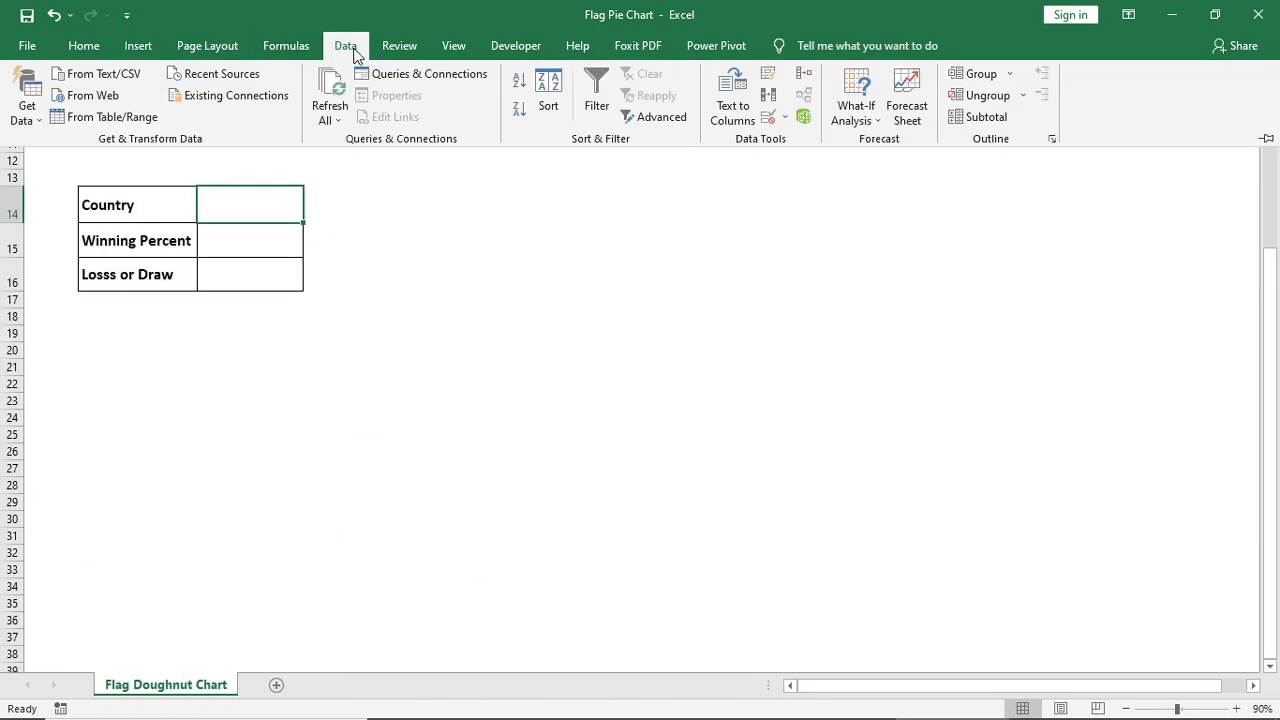
{"action": "left_click", "coordinate": [765, 117]}
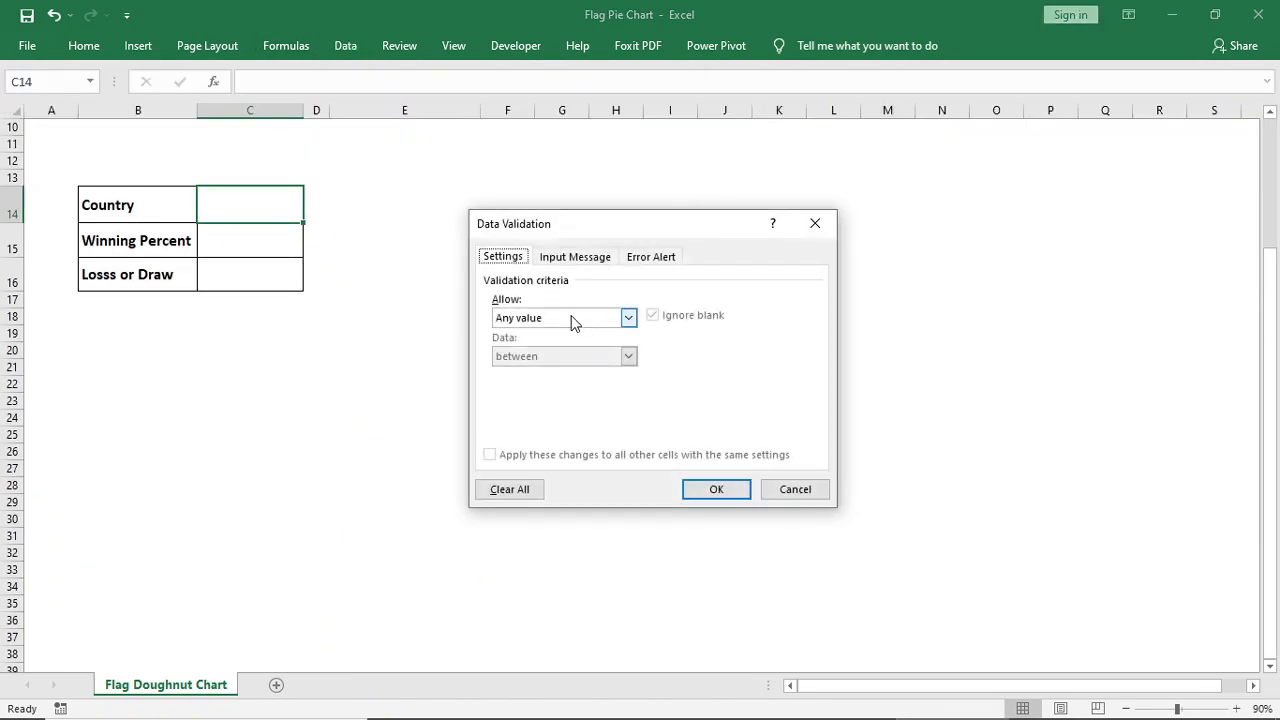
{"action": "left_click", "coordinate": [573, 320]}
{"action": "left_click", "coordinate": [507, 372]}
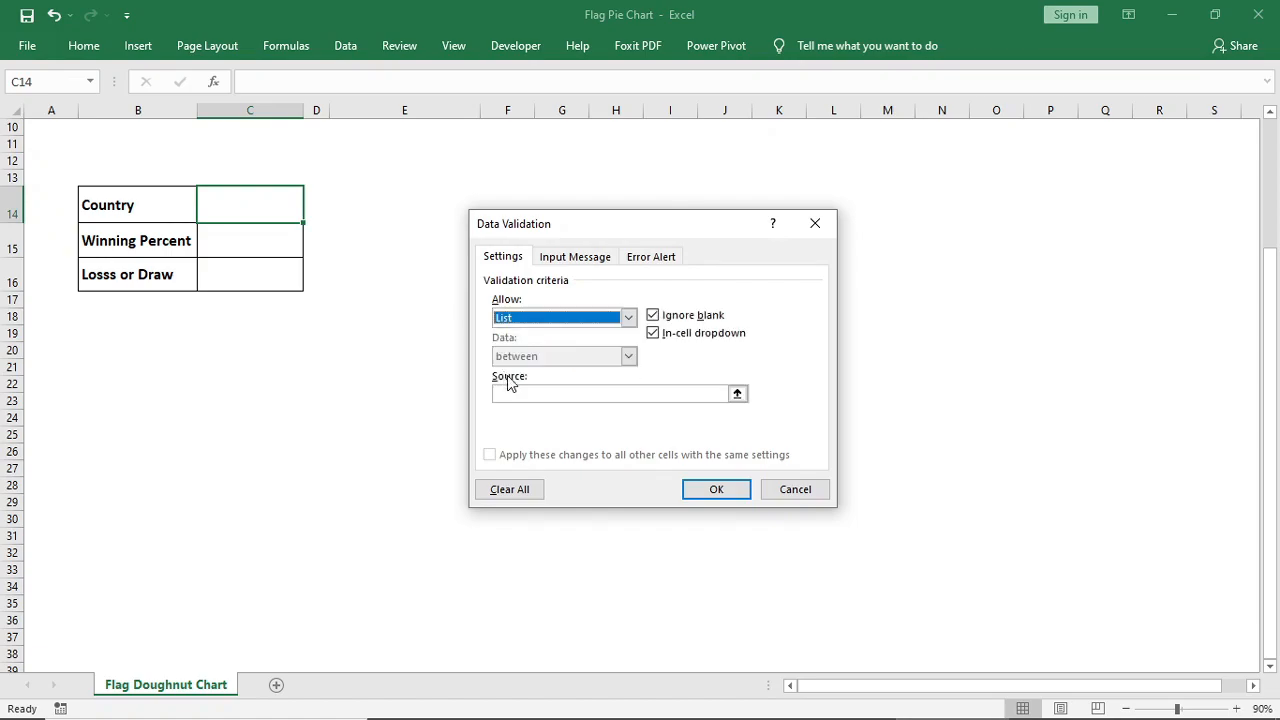
{"action": "left_click", "coordinate": [737, 395]}
{"action": "scroll", "coordinate": [206, 420], "scroll_direction": "up", "scroll_amount": 1}
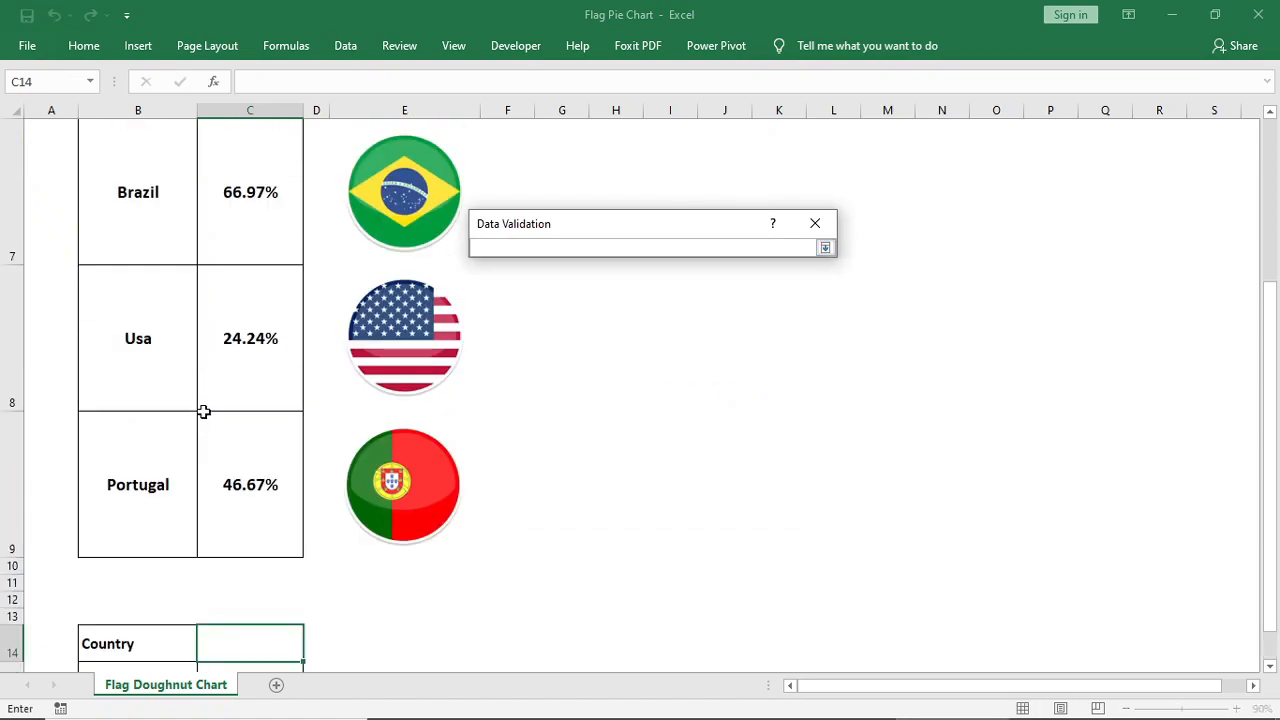
{"action": "left_click_drag", "start_coordinate": [144, 504], "coordinate": [150, 257]}
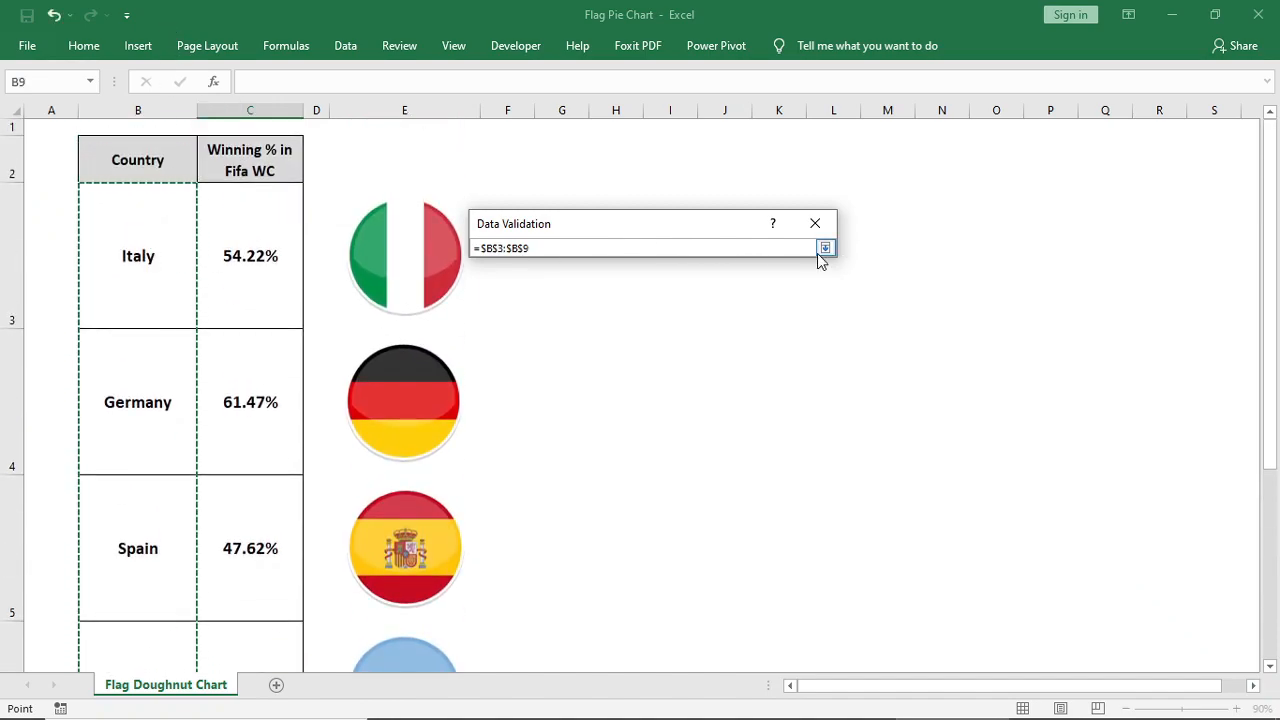
{"action": "left_click", "coordinate": [822, 250]}
{"action": "left_click", "coordinate": [708, 489]}
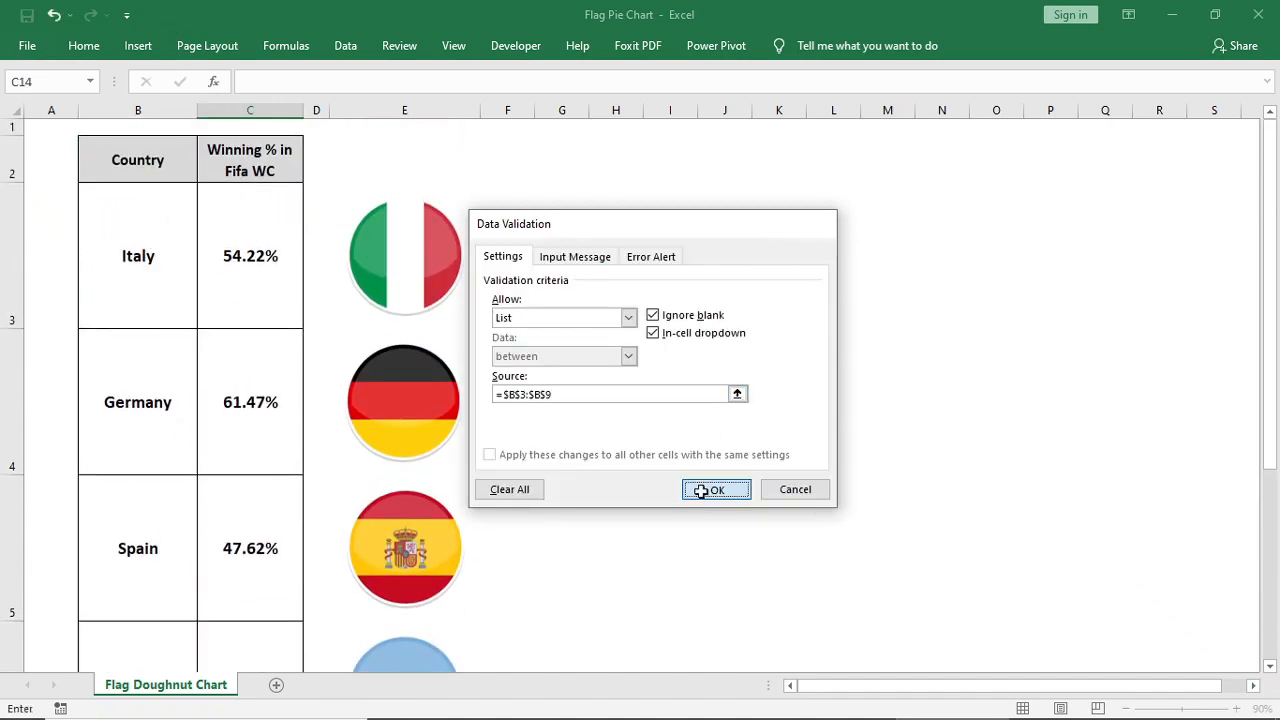
Choose Usa from the new country list in cell C14
{"action": "scroll", "coordinate": [607, 443], "scroll_direction": "down", "scroll_amount": 3}
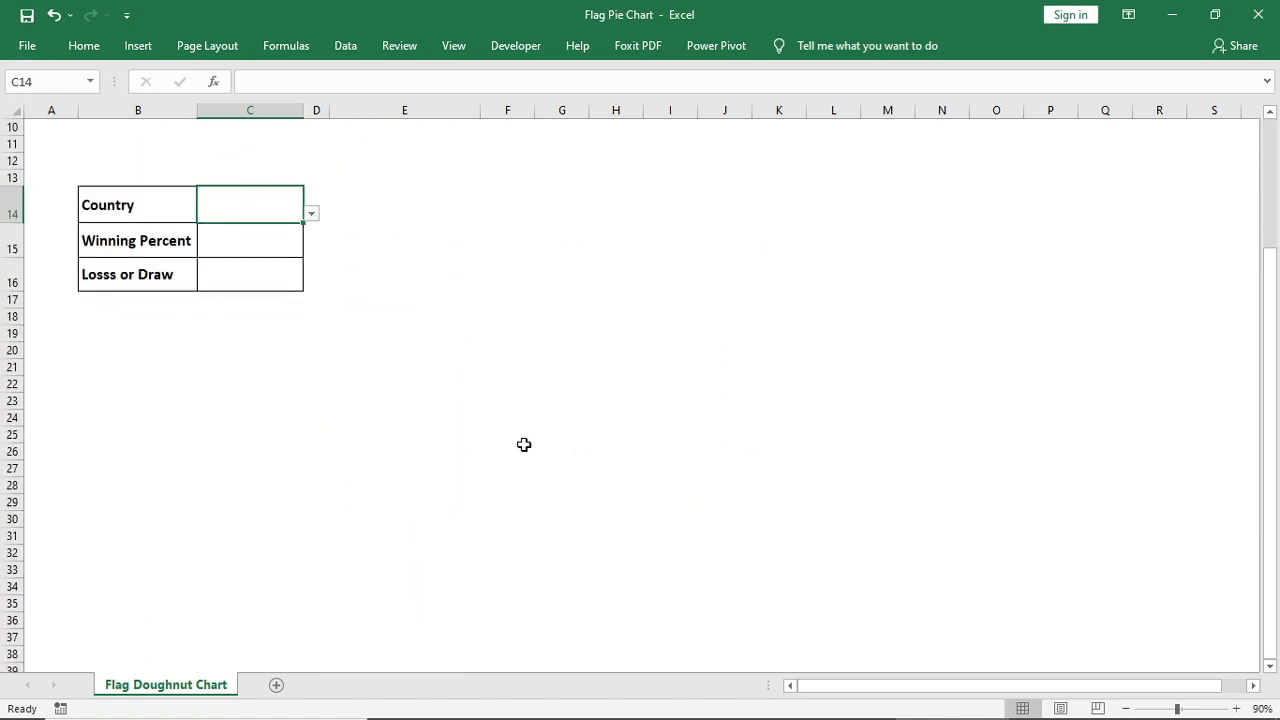
{"action": "left_click", "coordinate": [311, 213]}
{"action": "left_click", "coordinate": [230, 226]}
Enter the formula =VLOOKUP(C14,B3:C9,2,0) in C15 to look up the selected country's winning percent
{"action": "left_click", "coordinate": [257, 257]}
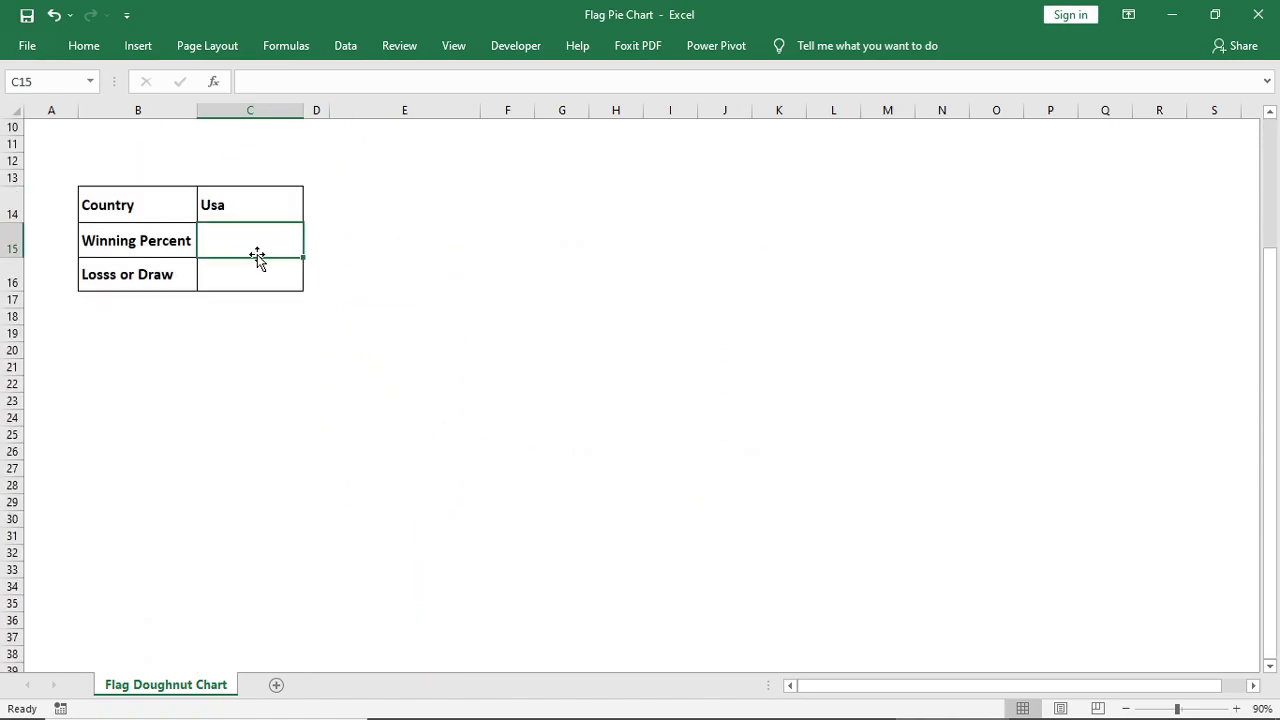
{"action": "type", "text": "=vlo"}
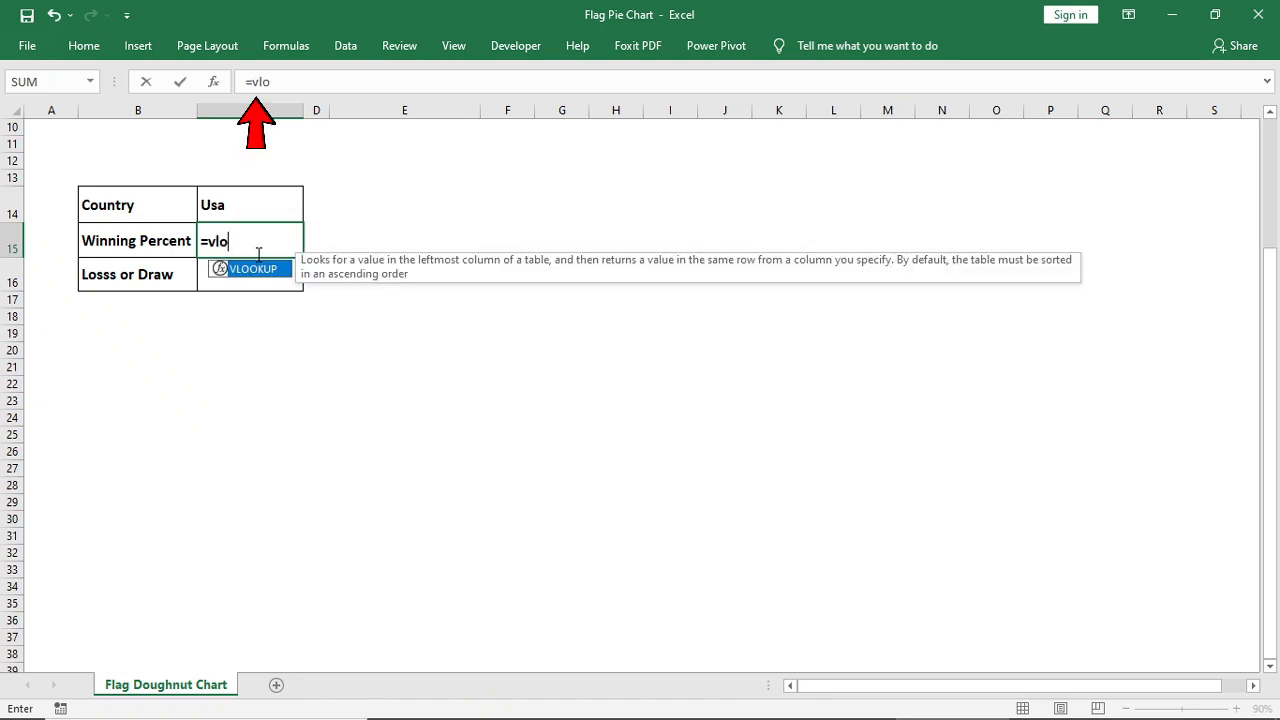
{"action": "key", "text": "Tab"}
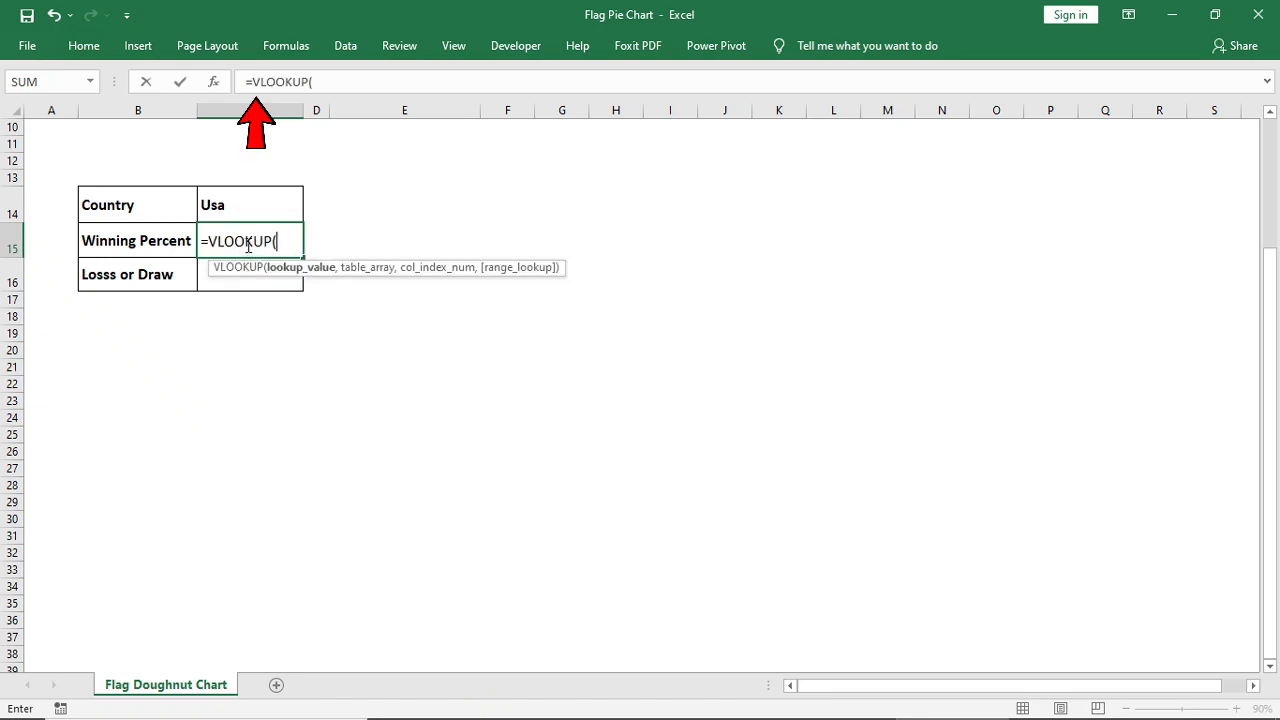
{"action": "left_click", "coordinate": [218, 207]}
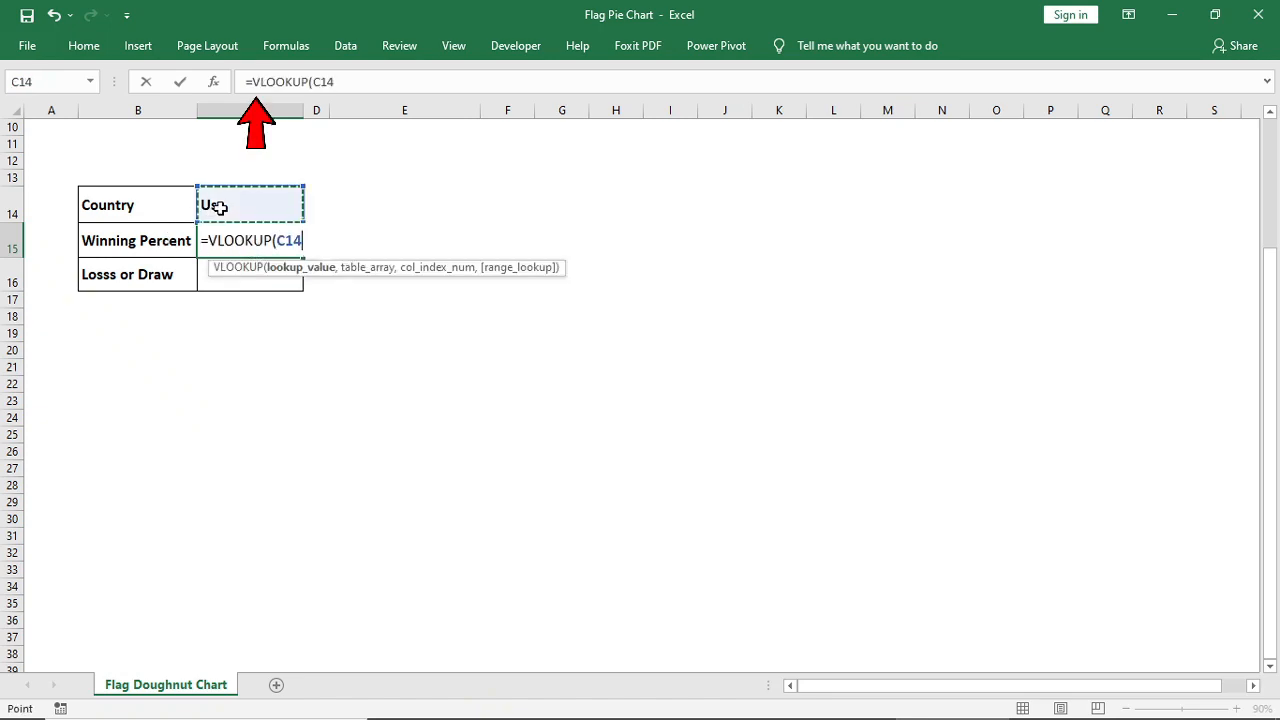
{"action": "type", "text": ","}
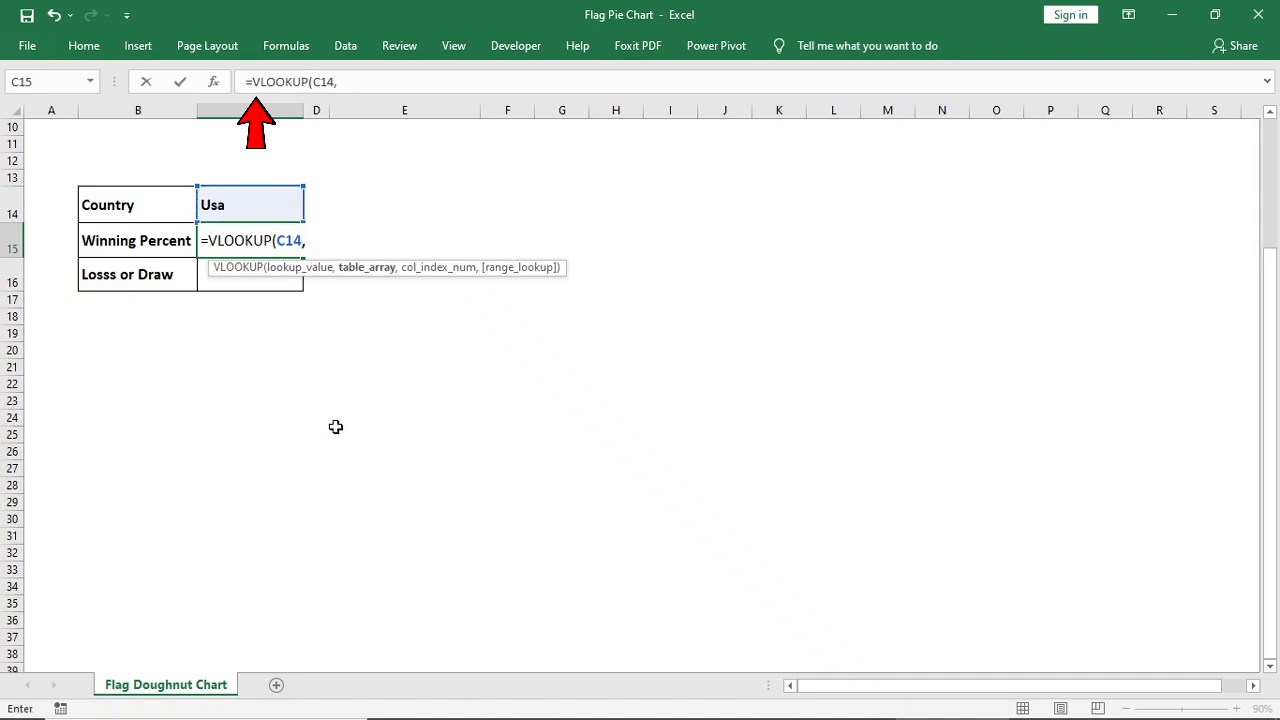
{"action": "scroll", "coordinate": [336, 427], "scroll_direction": "up", "scroll_amount": 3}
{"action": "left_click_drag", "start_coordinate": [124, 221], "coordinate": [240, 514]}
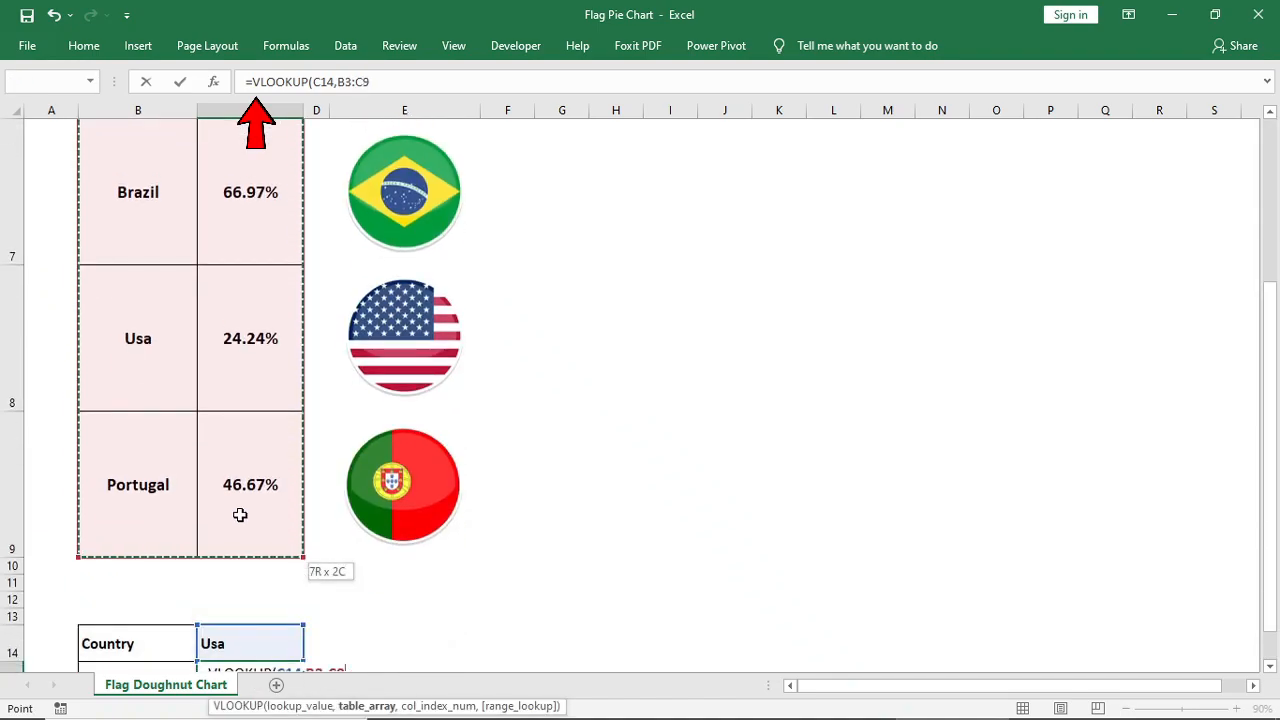
{"action": "type", "text": ","}
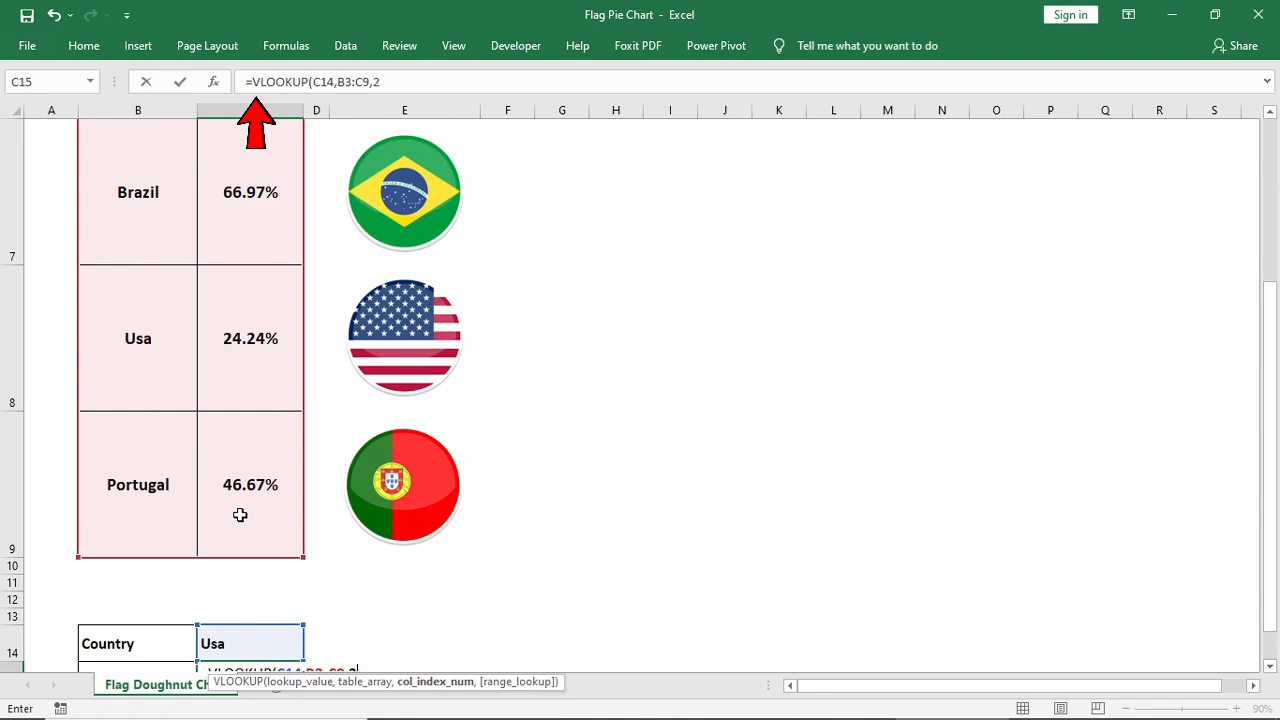
{"action": "type", "text": "2,0"}
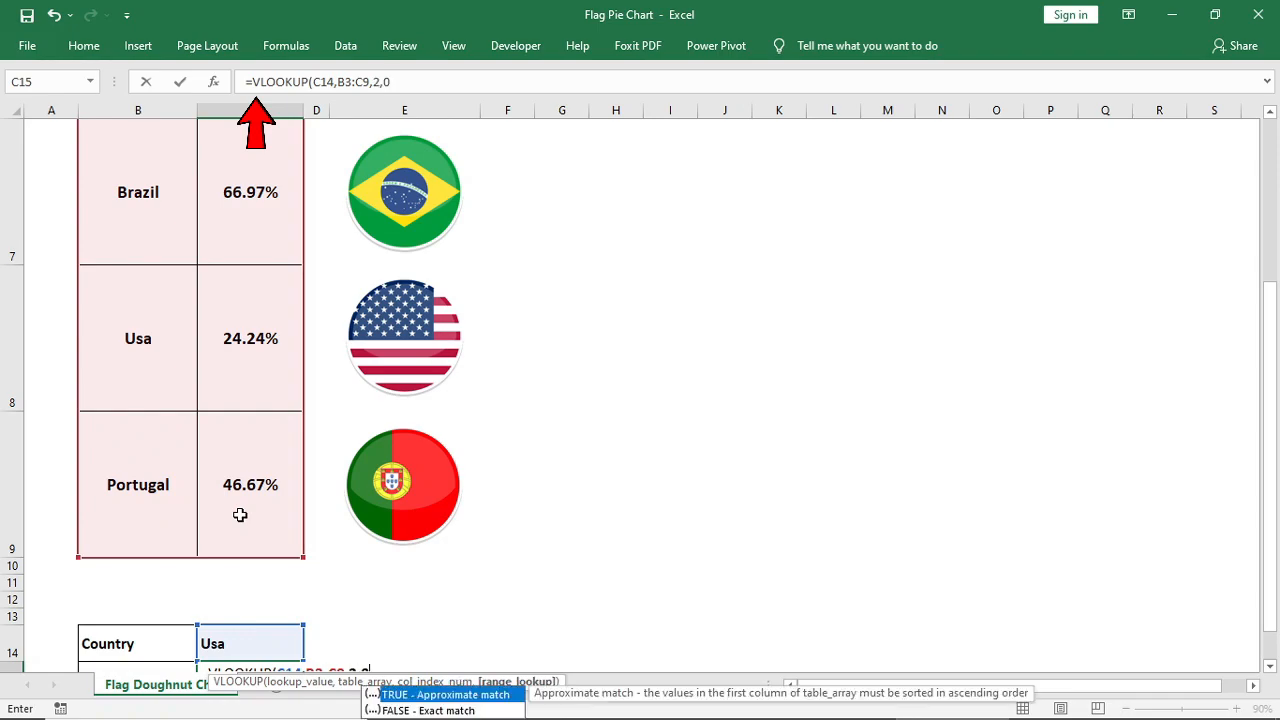
{"action": "type", "text": ")"}
{"action": "key", "text": "Return"}
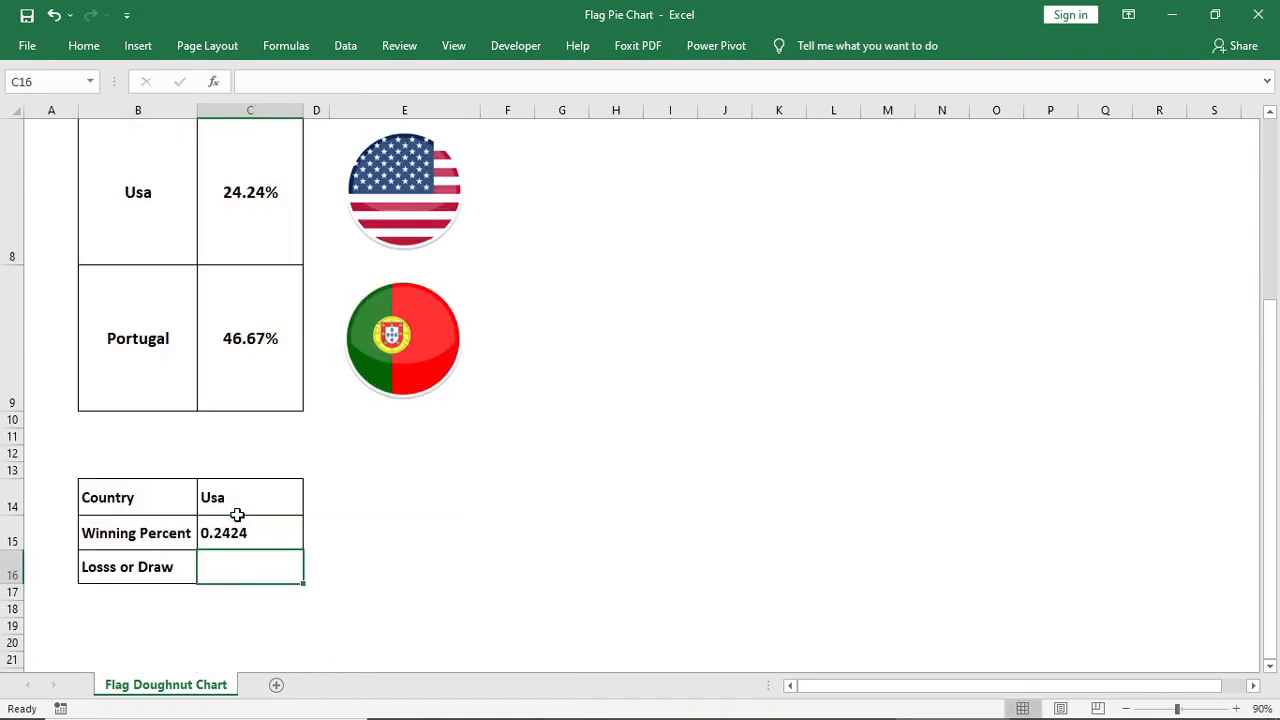
Format the winning percent in C15 as a percentage with two decimals
{"action": "left_click", "coordinate": [249, 534]}
{"action": "left_click", "coordinate": [94, 49]}
{"action": "left_click", "coordinate": [615, 110]}
Enter the formula =100%-C15 in C16 to calculate the loss or draw share
{"action": "left_click", "coordinate": [250, 568]}
{"action": "type", "text": "=100%-"}
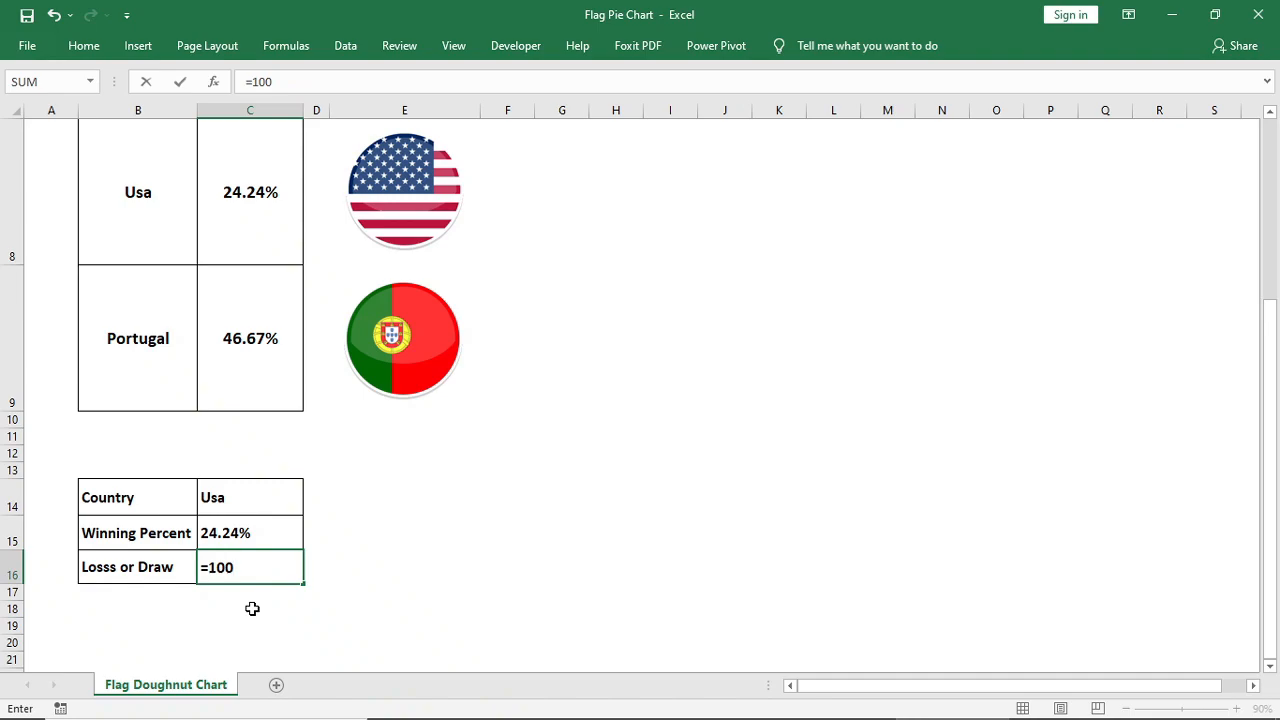
{"action": "left_click", "coordinate": [241, 534]}
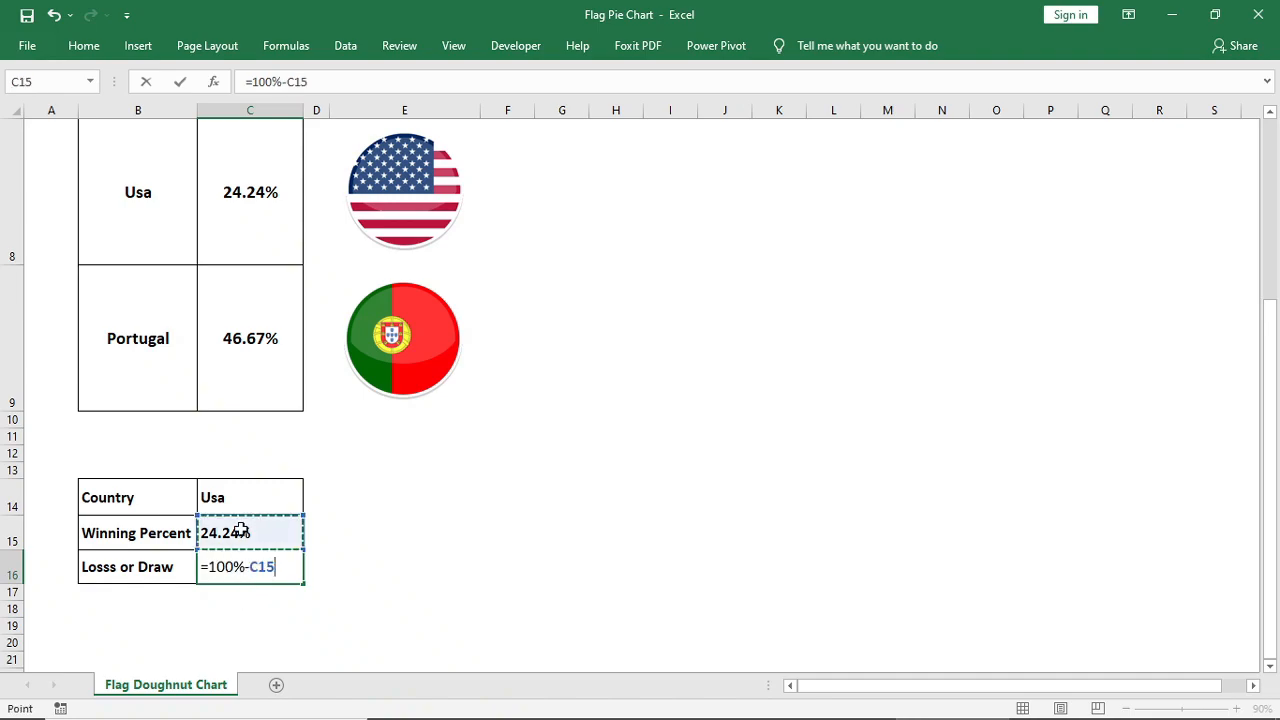
{"action": "key", "text": "Return"}
{"action": "left_click", "coordinate": [254, 567]}
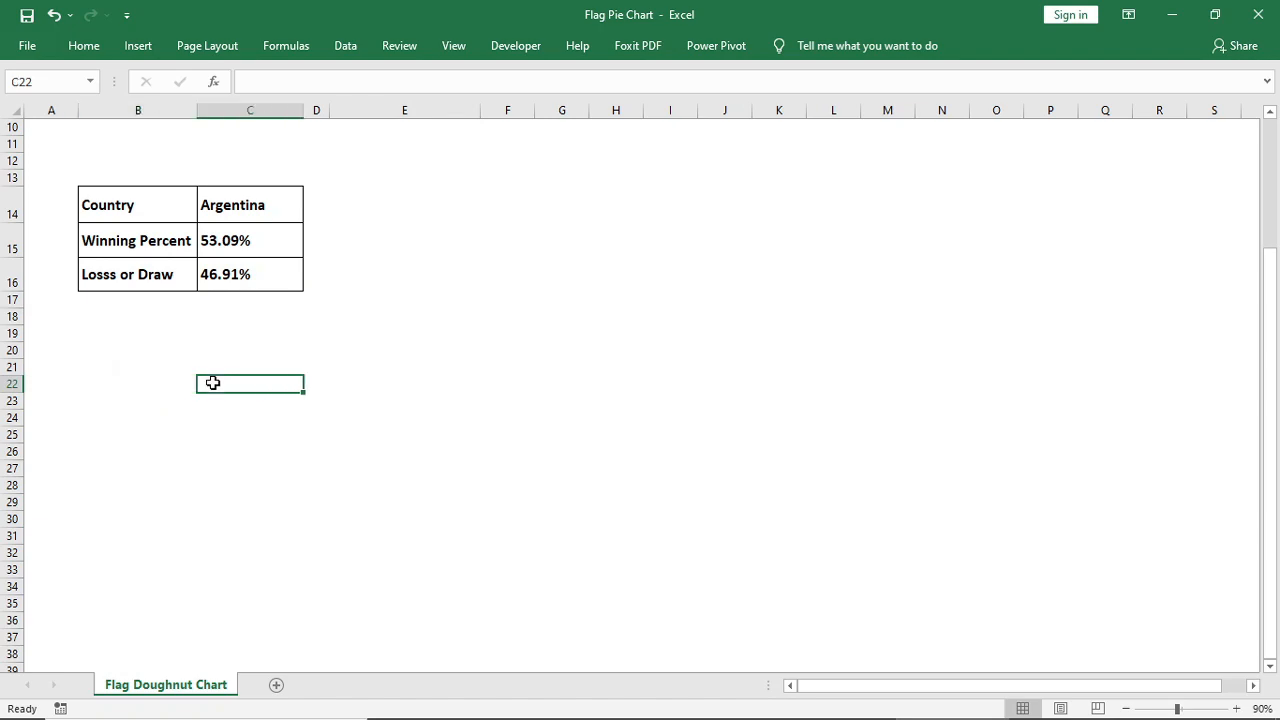
Start an INDEX formula in cell C22 with the absolute range $B$3:$E$9 as its array
{"action": "type", "text": "=index"}
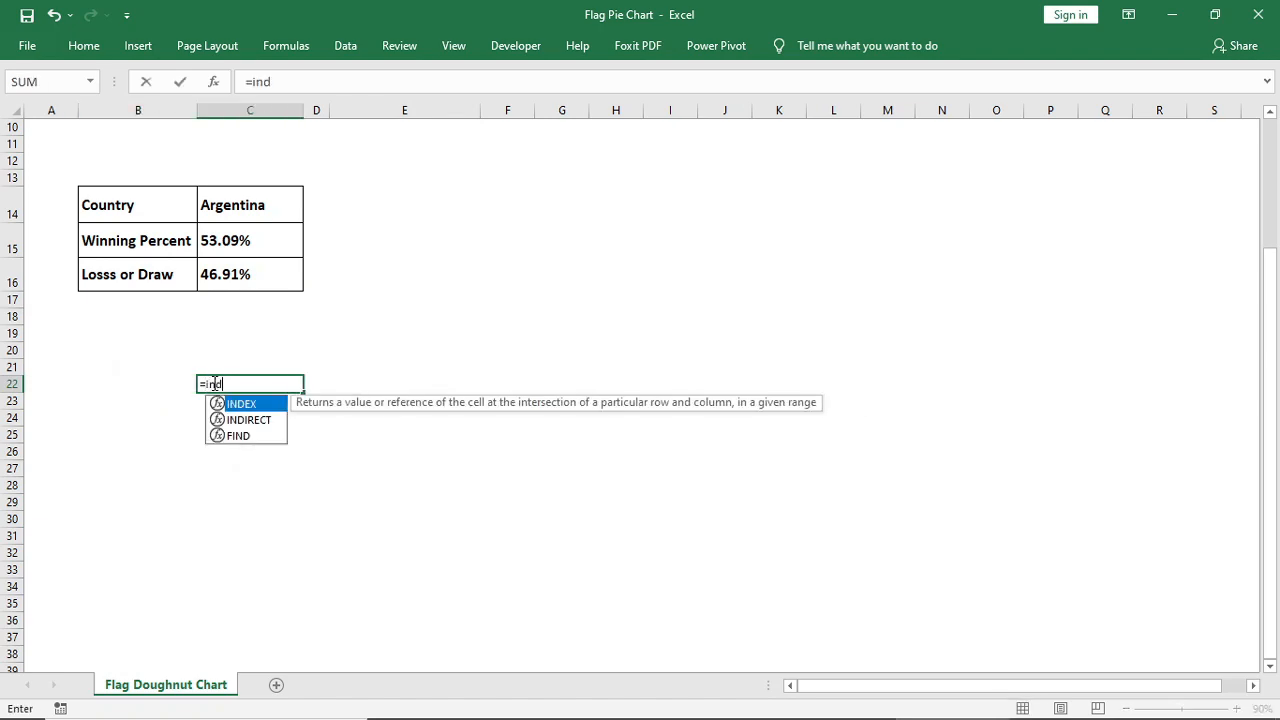
{"action": "key", "text": "Tab"}
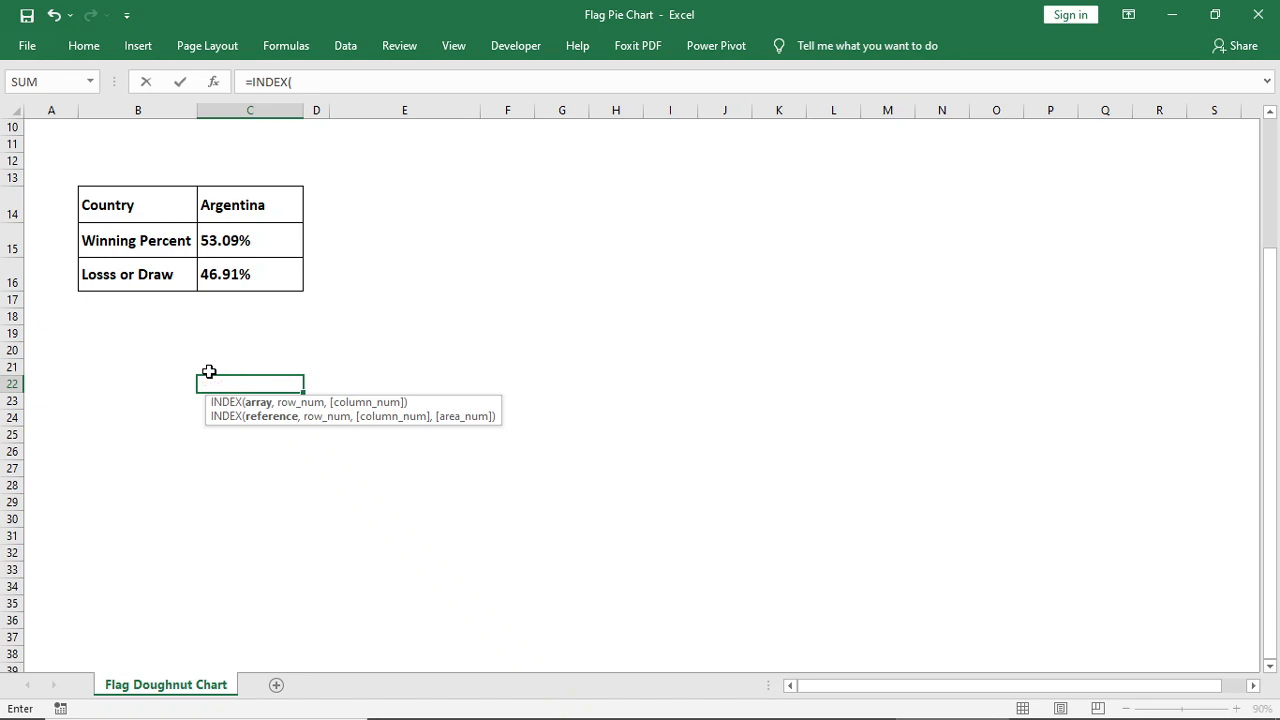
{"action": "scroll", "coordinate": [209, 372], "scroll_direction": "up", "scroll_amount": 3}
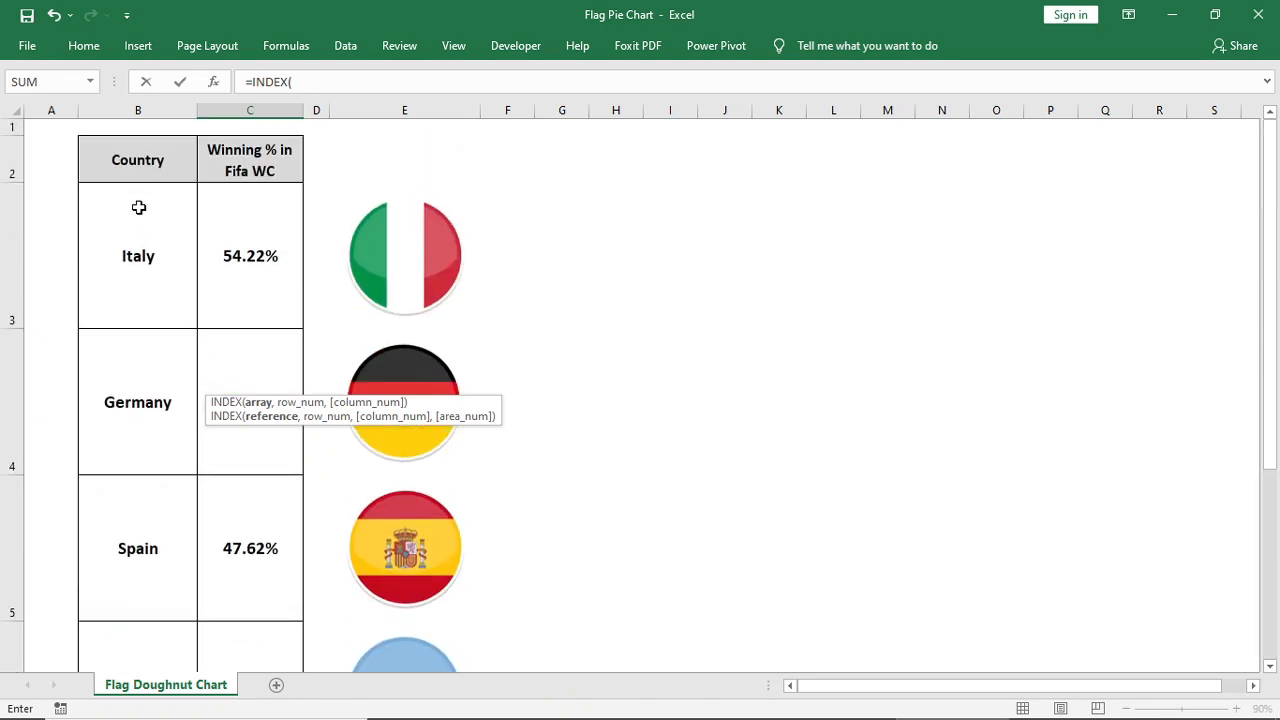
{"action": "left_click_drag", "start_coordinate": [109, 201], "coordinate": [417, 529]}
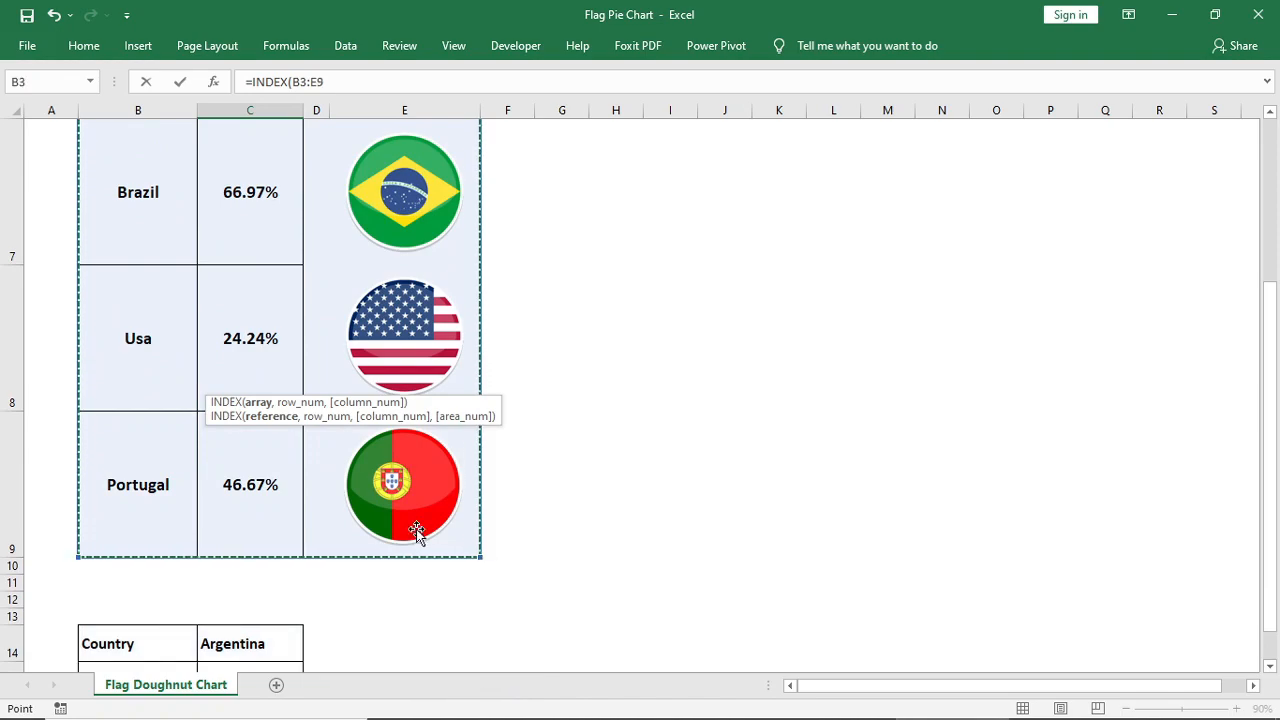
{"action": "key", "text": "F4"}
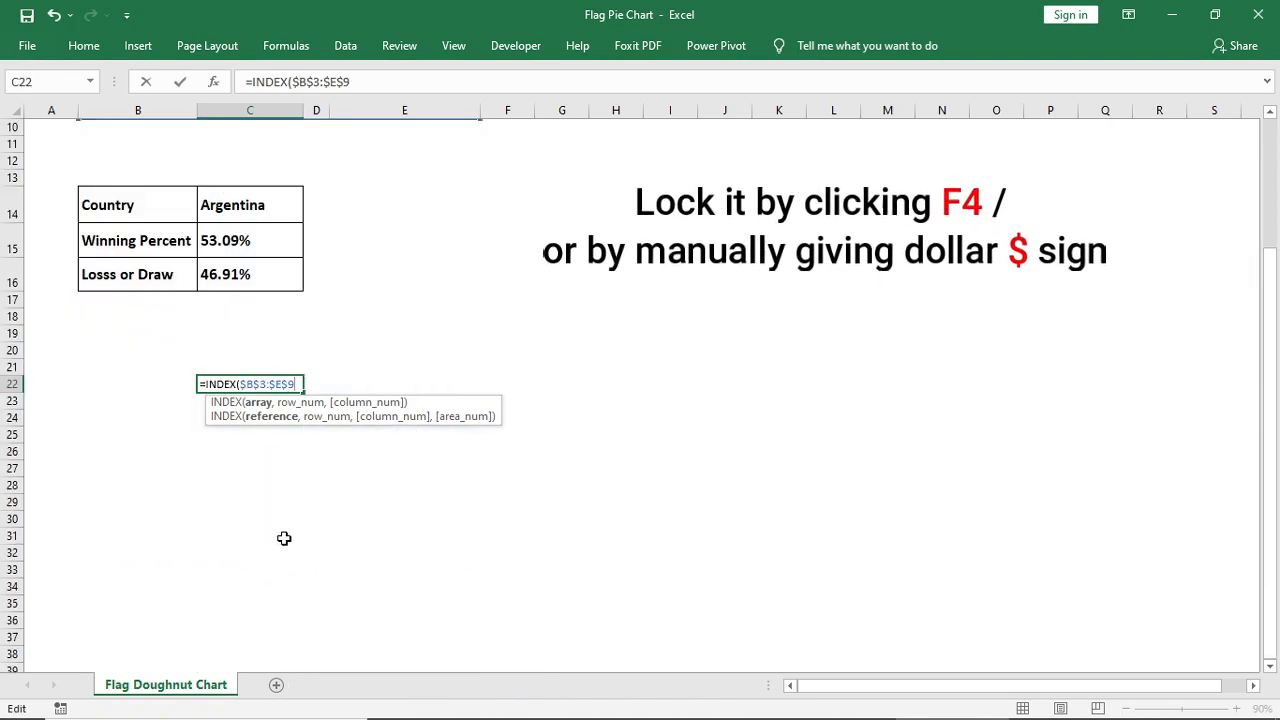
Add MATCH($C$14,$B$3:$B$9,0) as the row argument of the INDEX formula in C22
{"action": "type", "text": ",mac"}
{"action": "key", "text": "BackSpace"}
{"action": "type", "text": "tc"}
{"action": "key", "text": "Tab"}
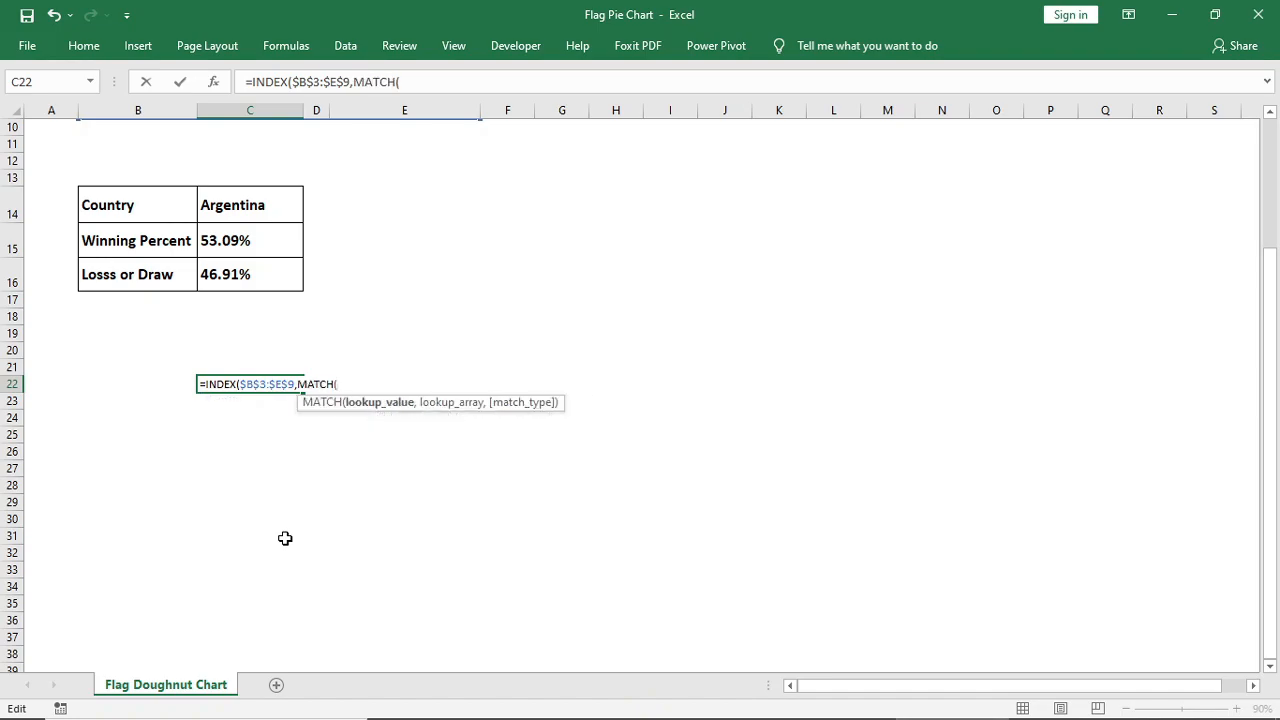
{"action": "left_click", "coordinate": [250, 207]}
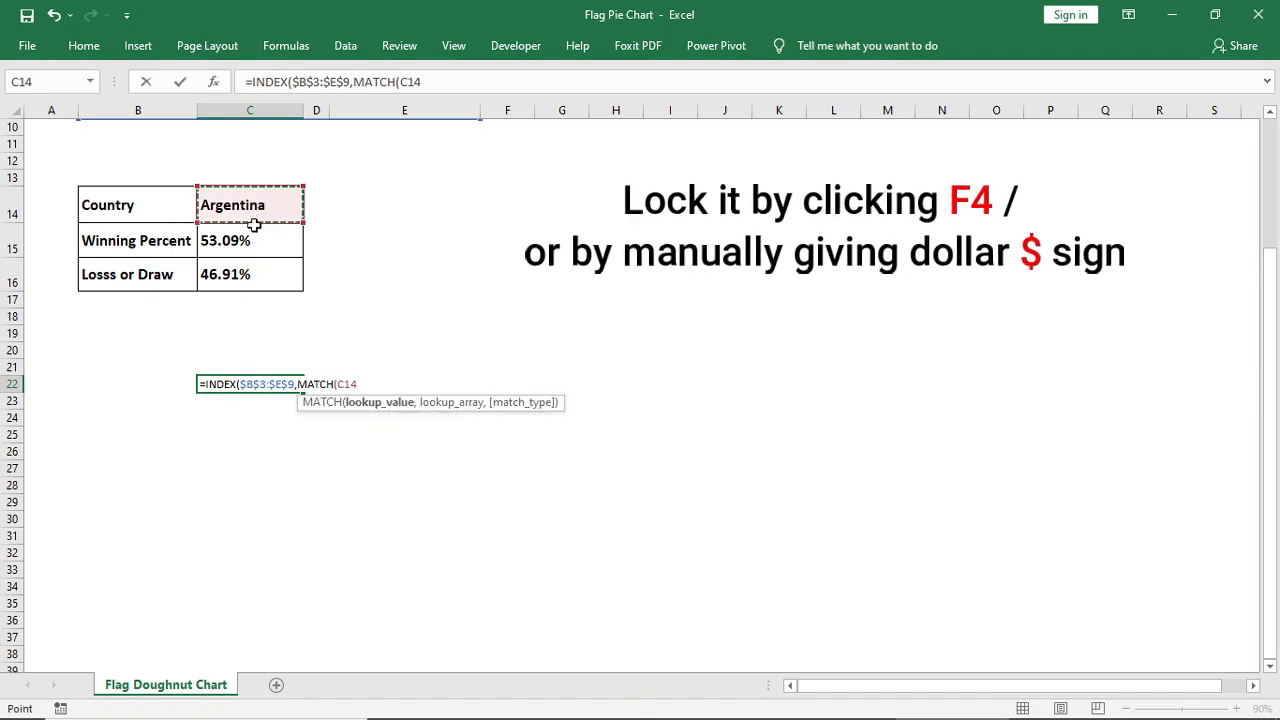
{"action": "key", "text": "F4"}
{"action": "type", "text": ","}
{"action": "scroll", "coordinate": [333, 383], "scroll_direction": "up", "scroll_amount": 3}
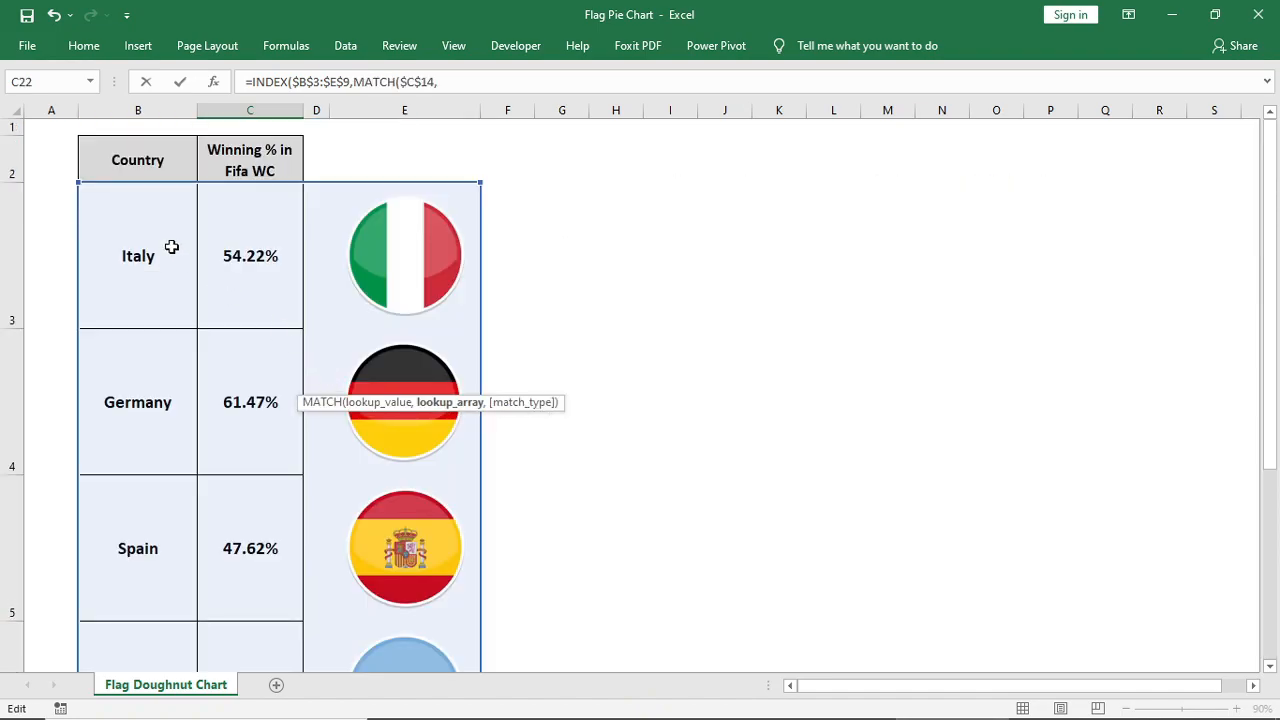
{"action": "left_click_drag", "start_coordinate": [165, 220], "coordinate": [169, 521]}
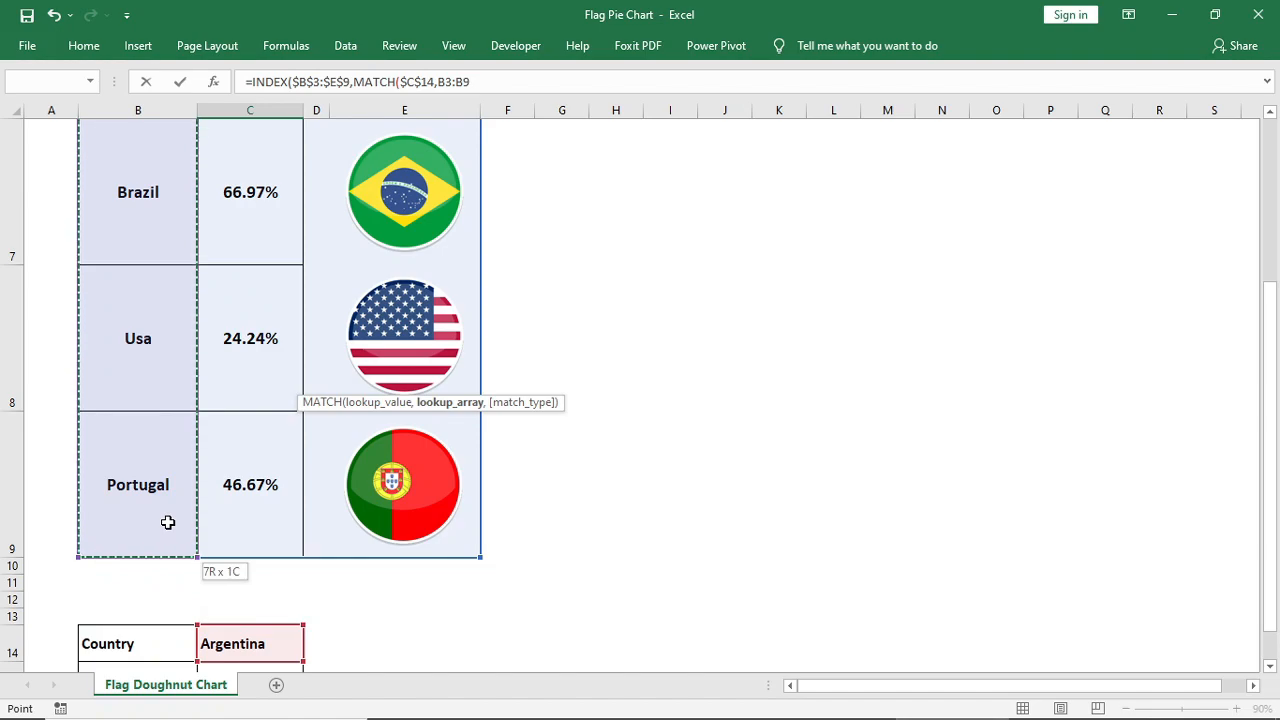
{"action": "key", "text": "F4"}
{"action": "type", "text": ","}
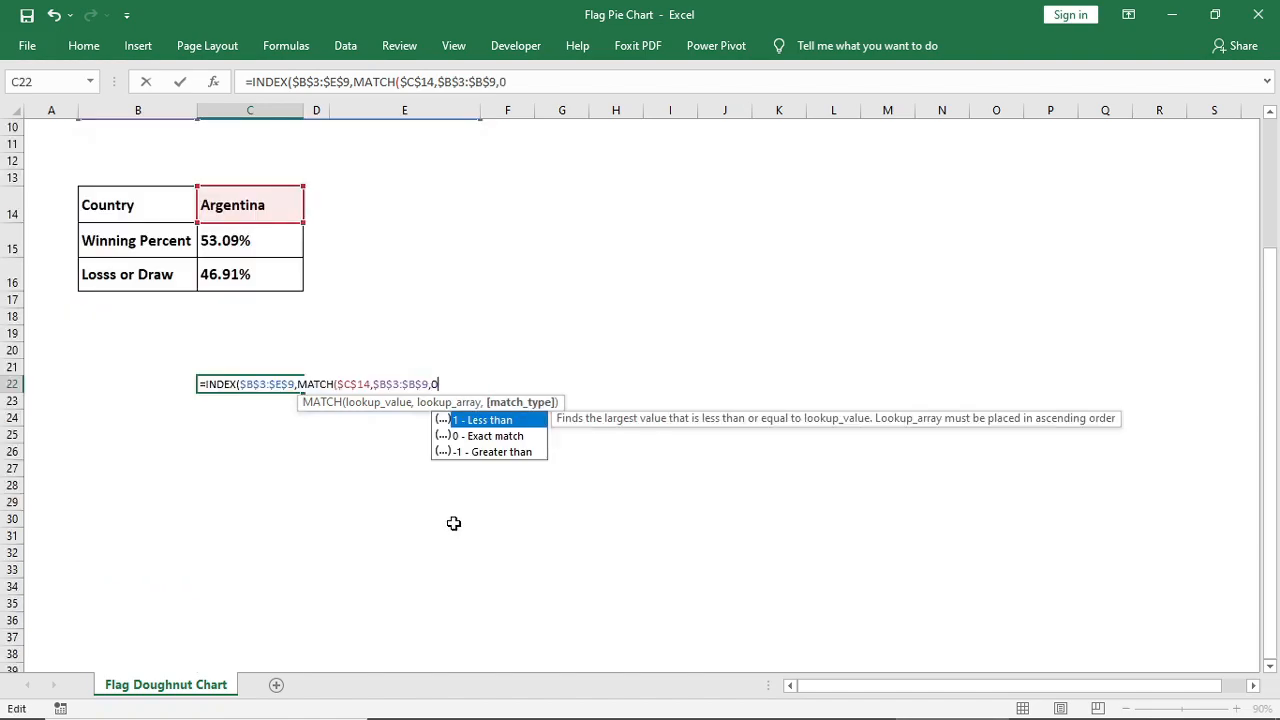
{"action": "type", "text": "0),"}
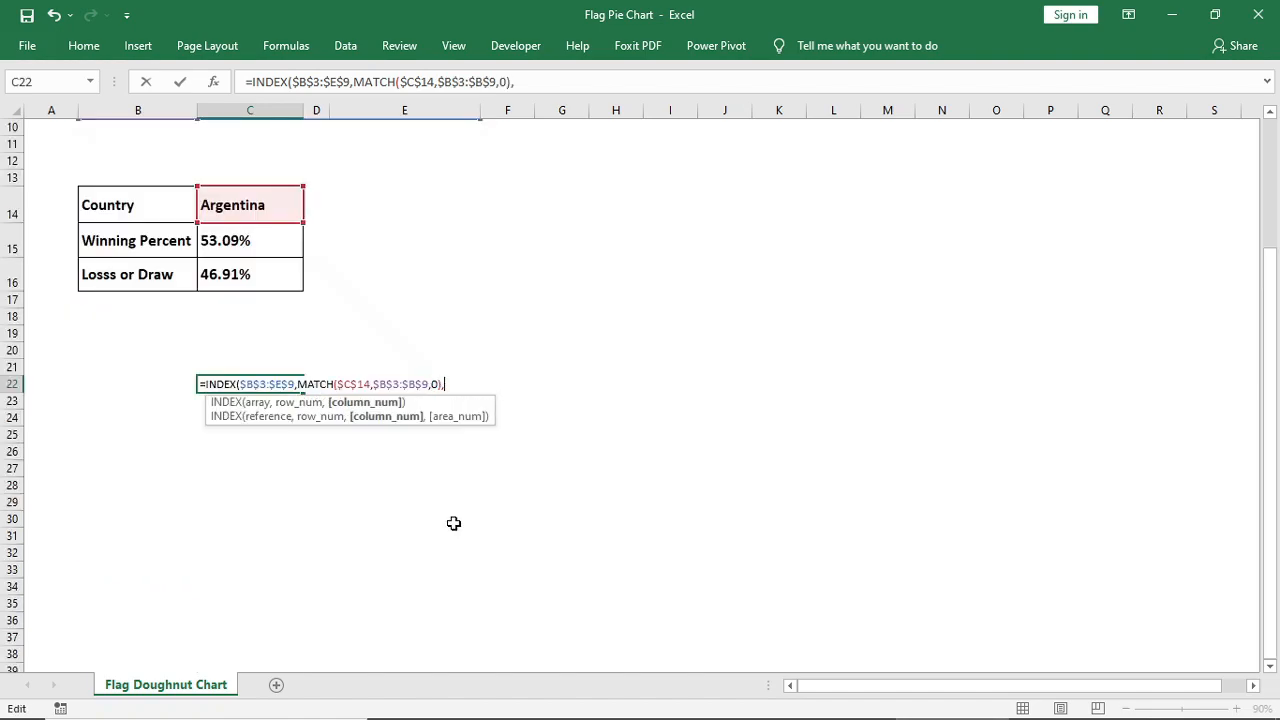
Complete the INDEX formula in C22 with column number 4 and enter it
{"action": "scroll", "coordinate": [453, 523], "scroll_direction": "up", "scroll_amount": 3}
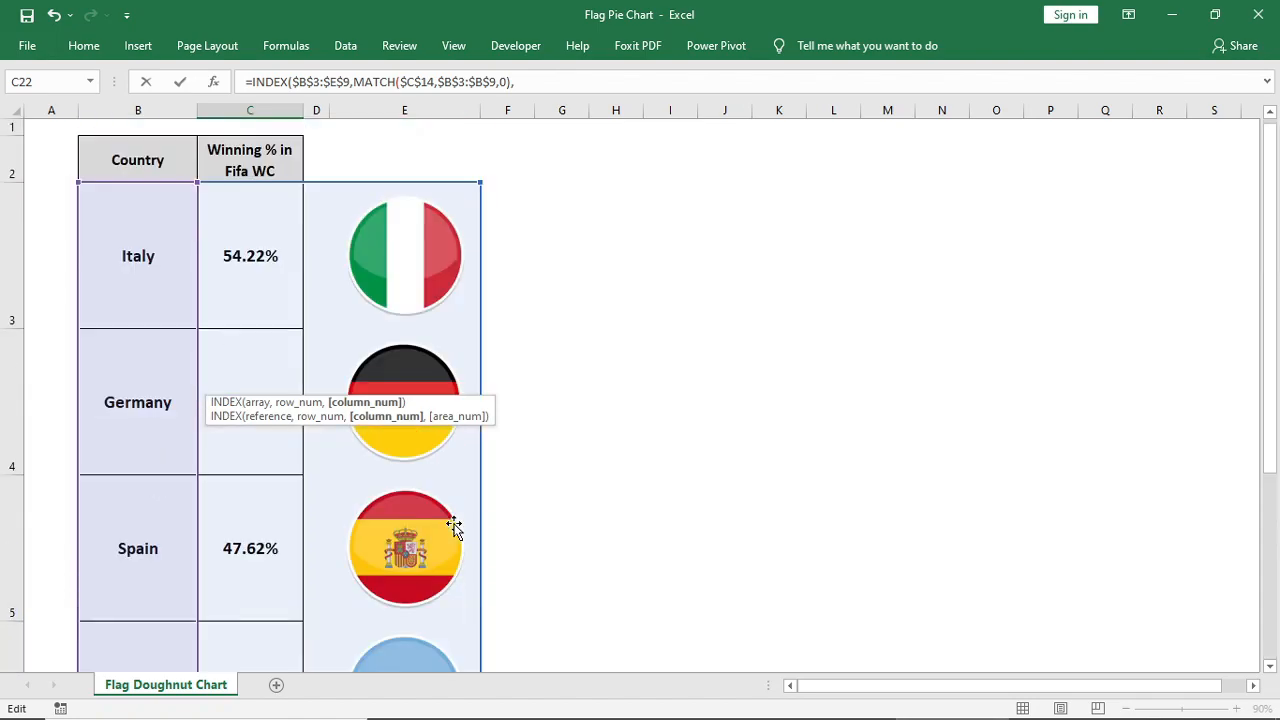
{"action": "type", "text": "4)"}
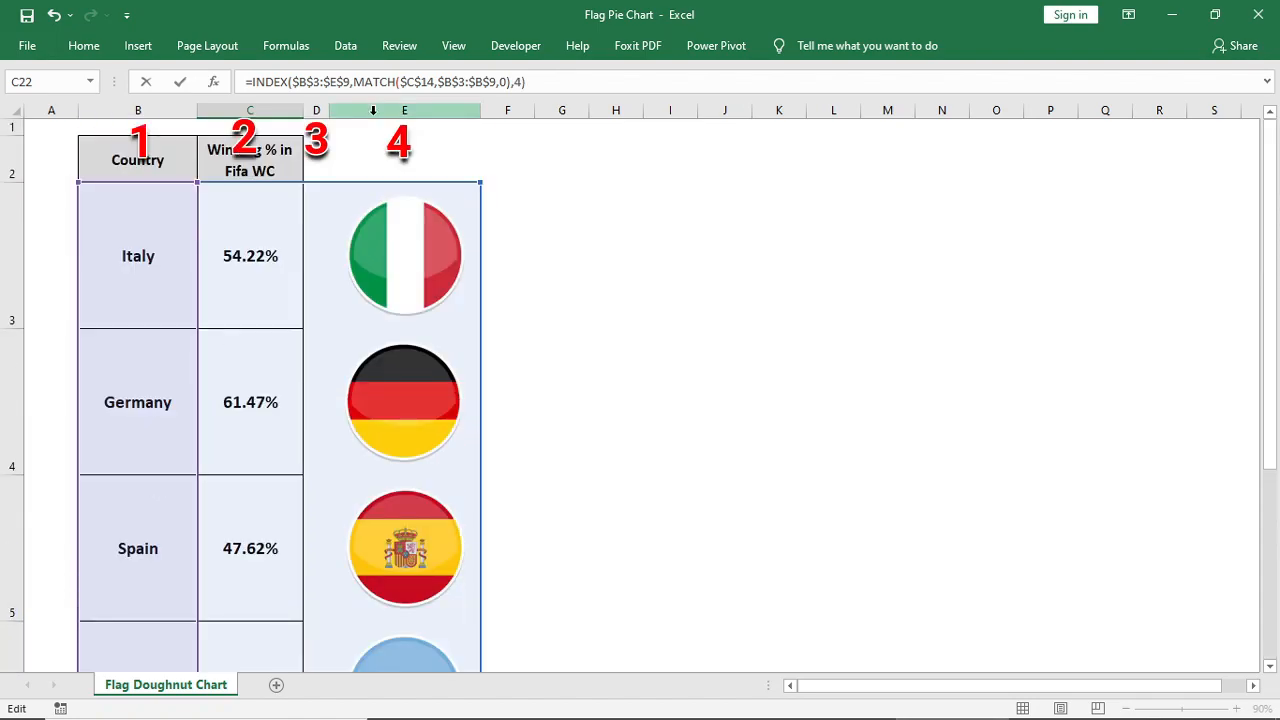
{"action": "key", "text": "Return"}
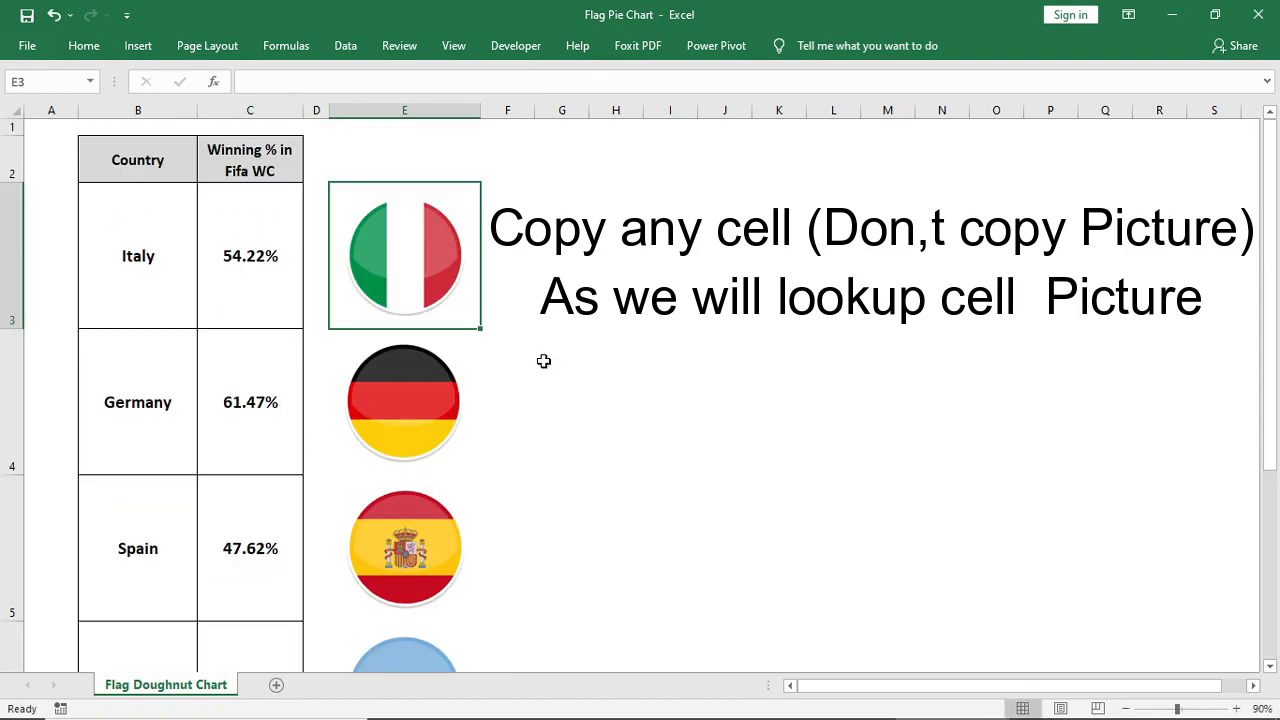
Copy flag cell E3 and paste it at F18 as a linked picture
{"action": "key", "text": "ctrl+c"}
{"action": "scroll", "coordinate": [543, 361], "scroll_direction": "down", "scroll_amount": 3}
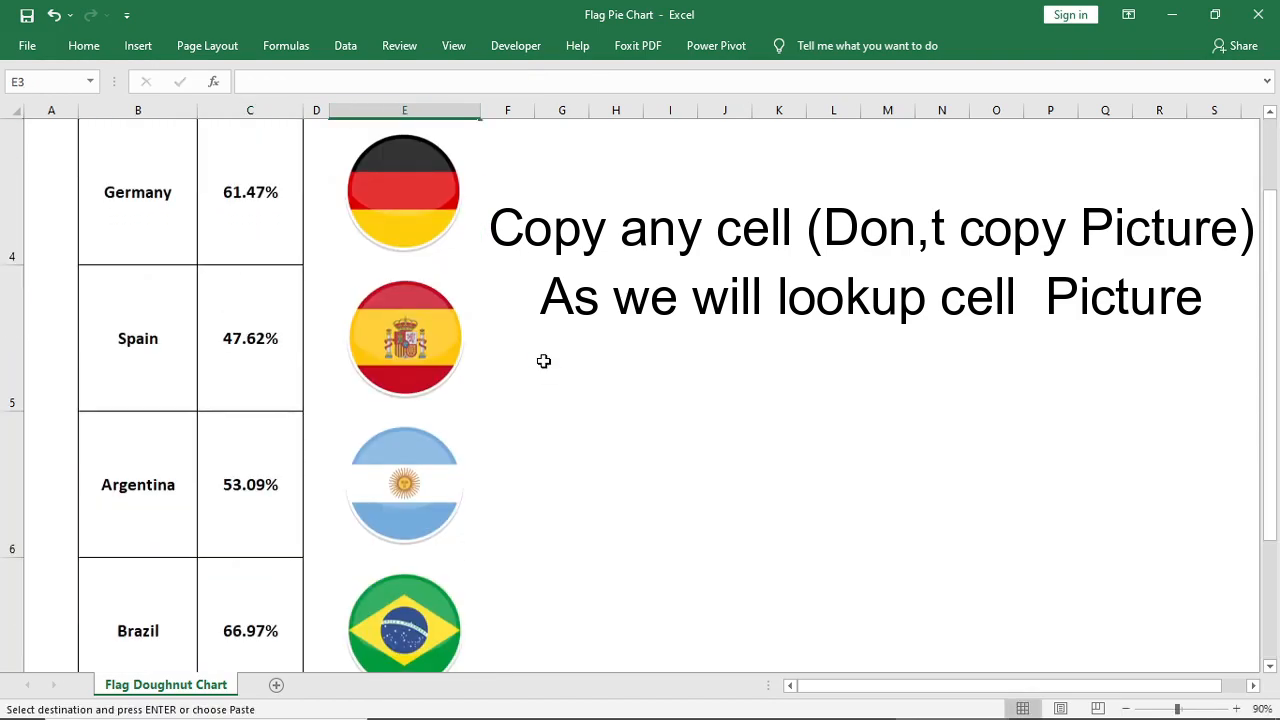
{"action": "right_click", "coordinate": [488, 317]}
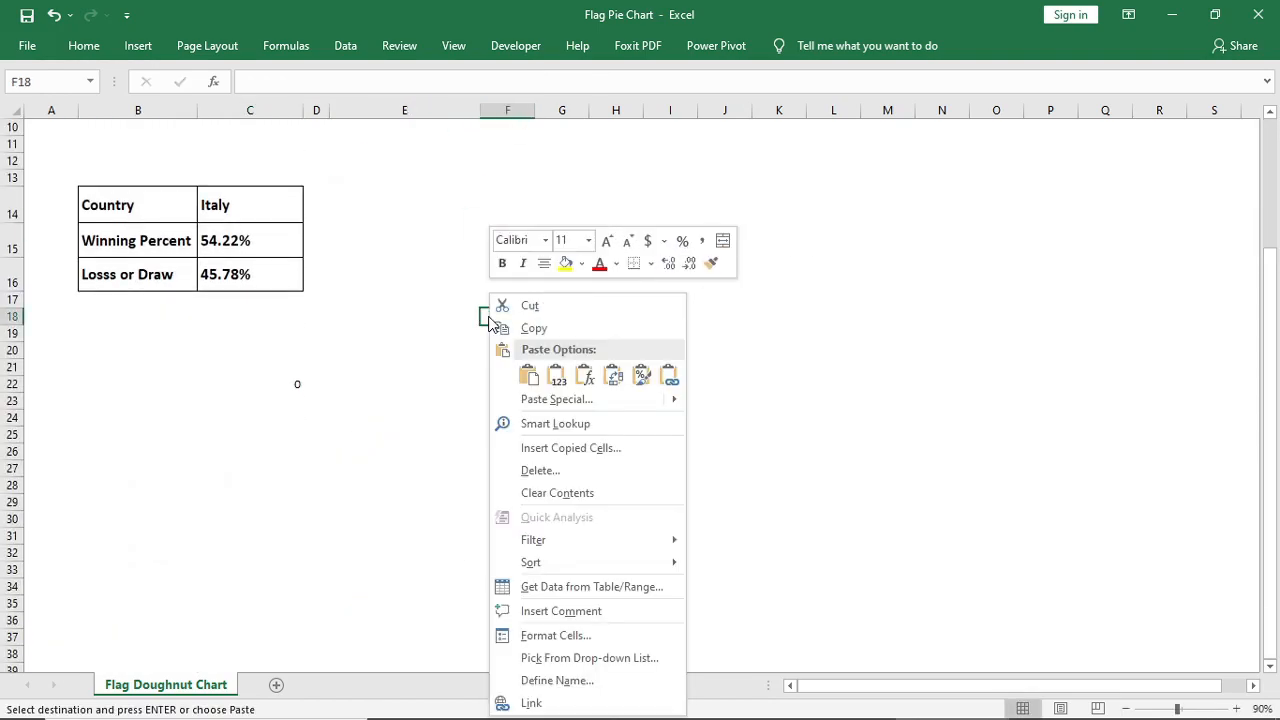
{"action": "mouse_move", "coordinate": [674, 397]}
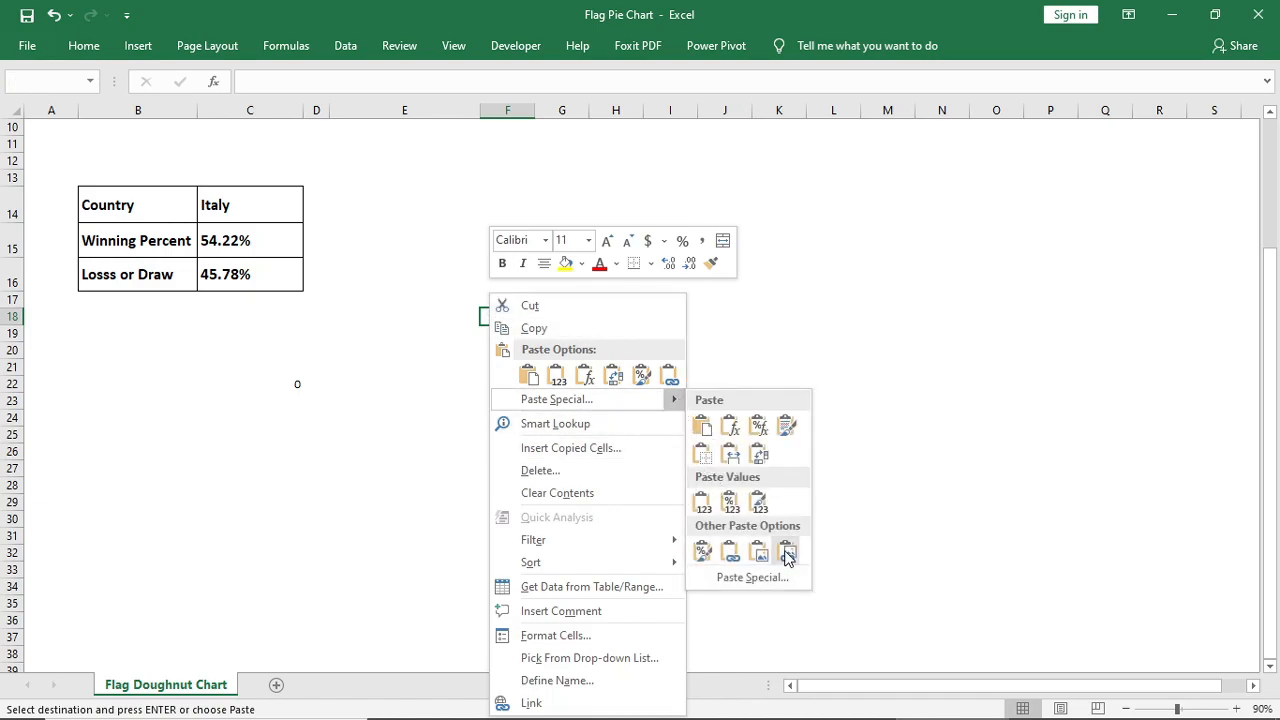
{"action": "left_click", "coordinate": [787, 552]}
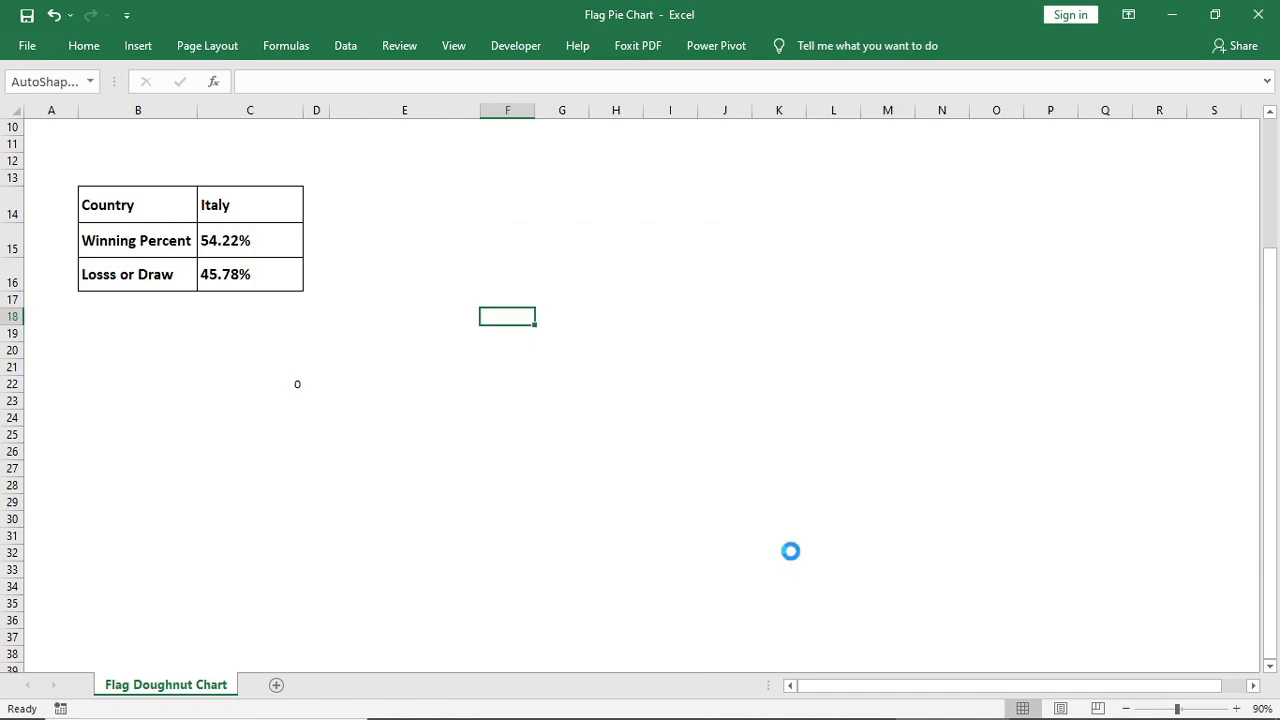
Move the pasted linked flag picture up beside the country table and undo the last changes
{"action": "left_click", "coordinate": [710, 424]}
{"action": "left_click_drag", "start_coordinate": [595, 380], "coordinate": [740, 241]}
{"action": "scroll", "coordinate": [735, 260], "scroll_direction": "up", "scroll_amount": 1}
{"action": "left_click_drag", "start_coordinate": [707, 630], "coordinate": [669, 357]}
{"action": "key", "text": "ctrl+z"}
{"action": "key", "text": "ctrl+z"}
{"action": "key", "text": "ctrl+z"}
Copy the full INDEX and MATCH formula text from cell C22
{"action": "left_click", "coordinate": [300, 384]}
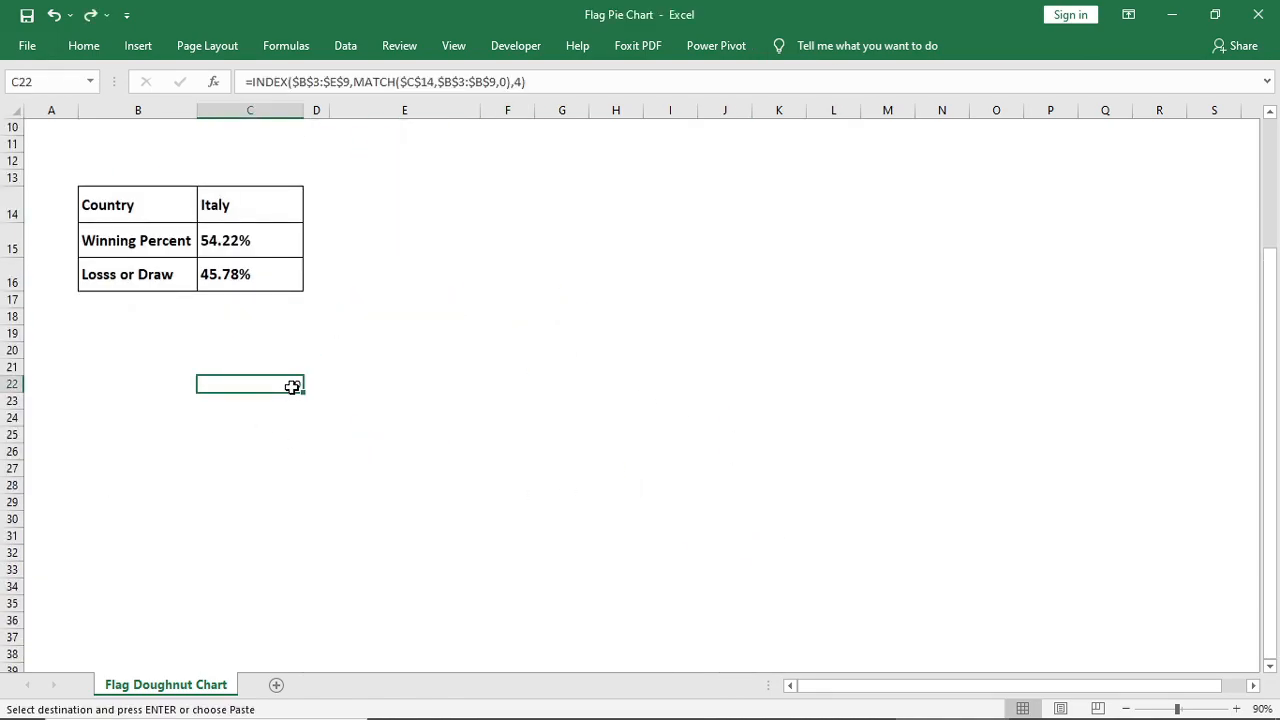
{"action": "left_click_drag", "start_coordinate": [556, 81], "coordinate": [221, 86]}
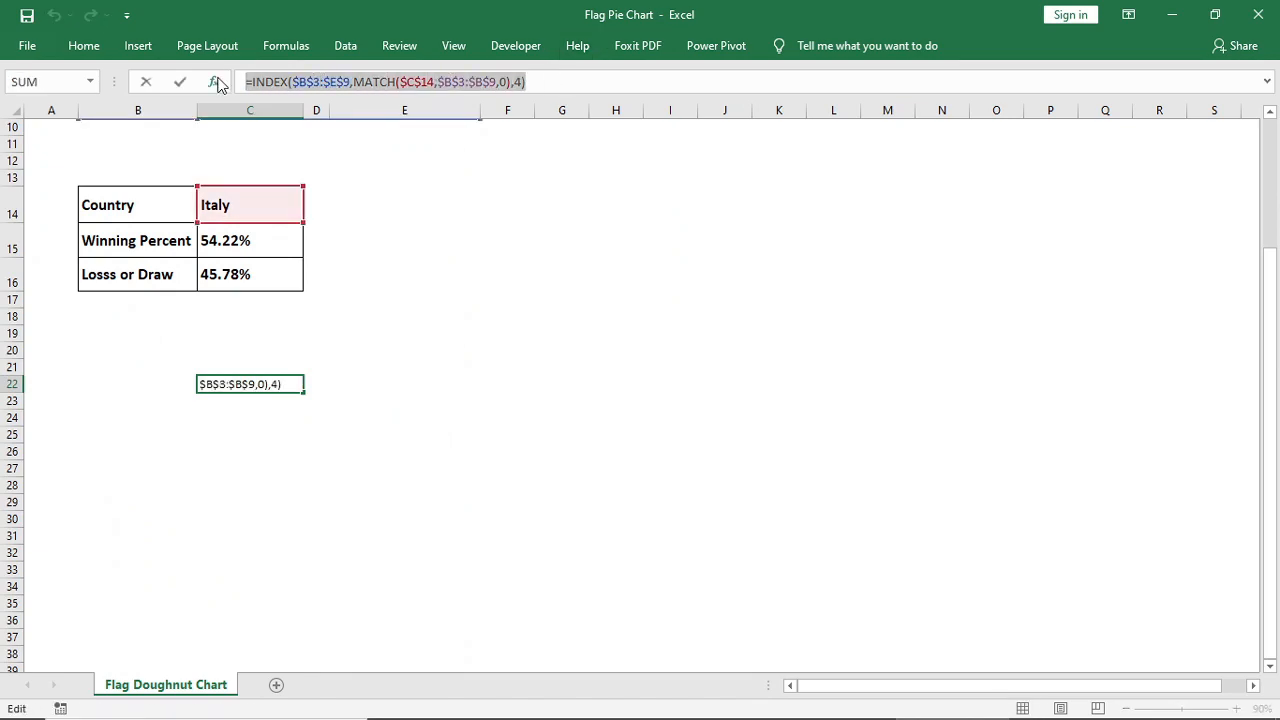
{"action": "key", "text": "Escape"}
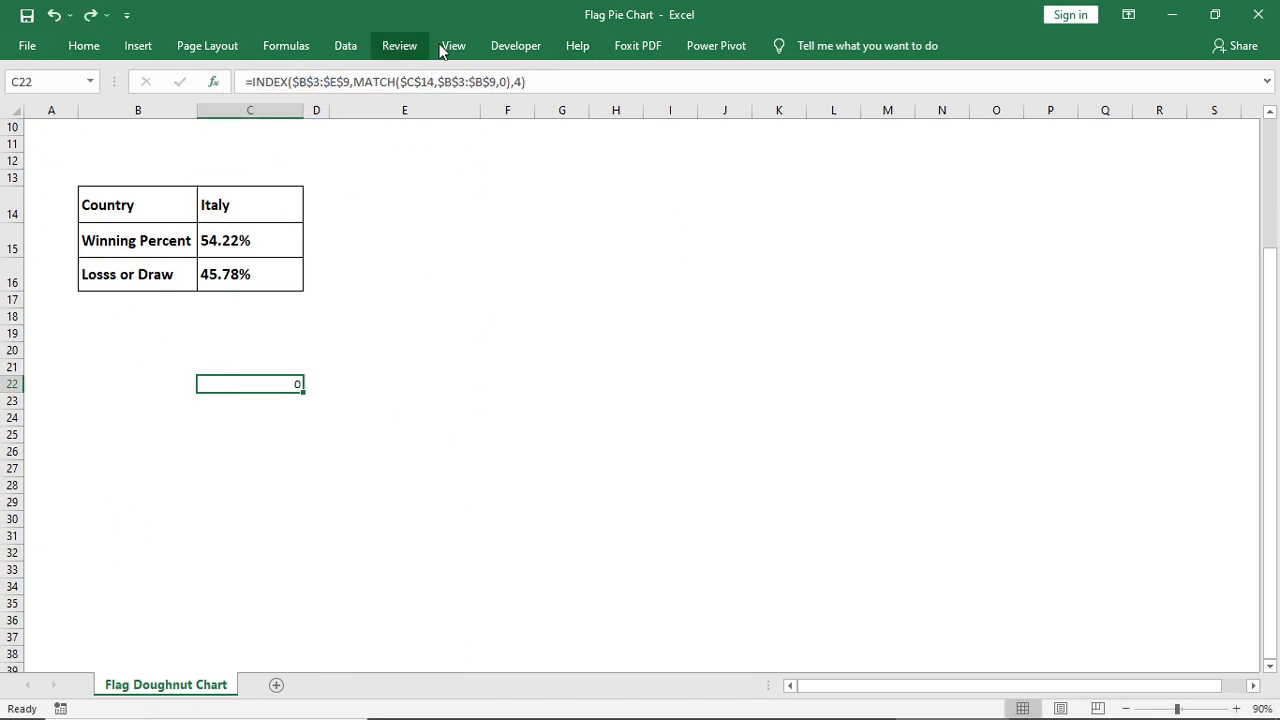
Define a workbook-scoped name Flag that refers to =INDEX($B$3:$E$9,MATCH($C$14,$B$3:$B$9,0),4)
{"action": "left_click", "coordinate": [286, 47]}
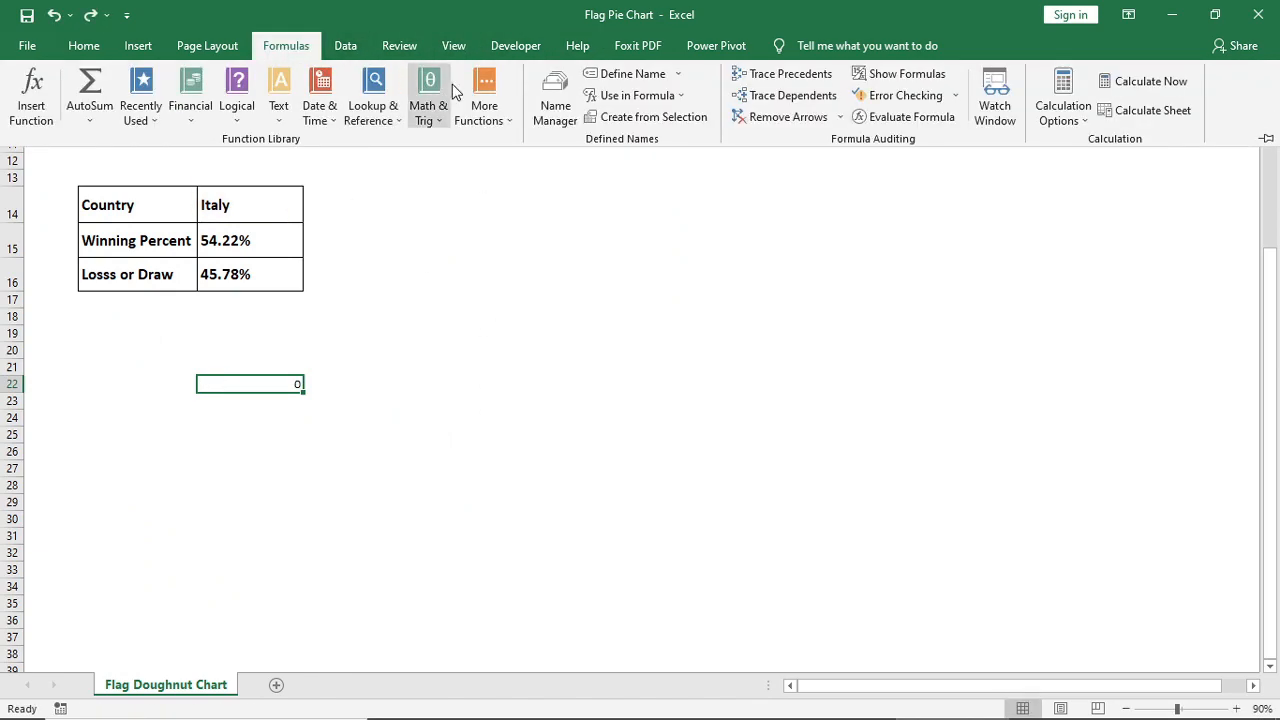
{"action": "left_click", "coordinate": [537, 110]}
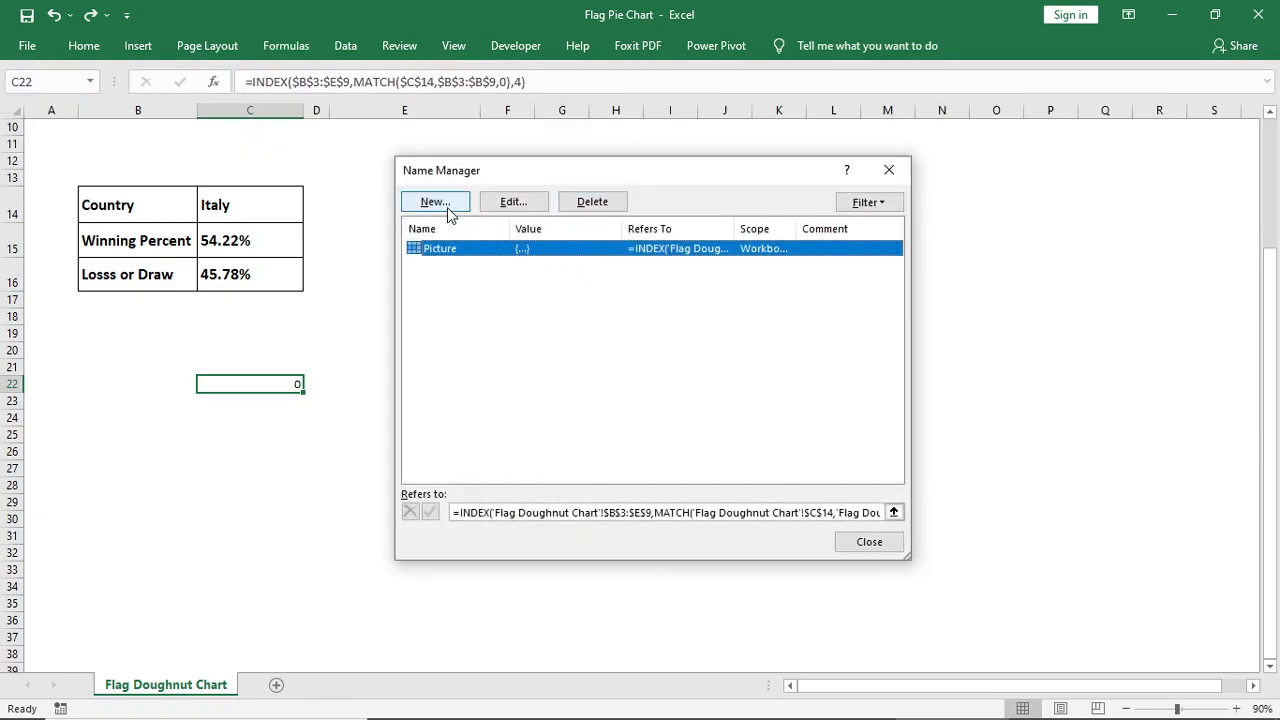
{"action": "left_click", "coordinate": [436, 202]}
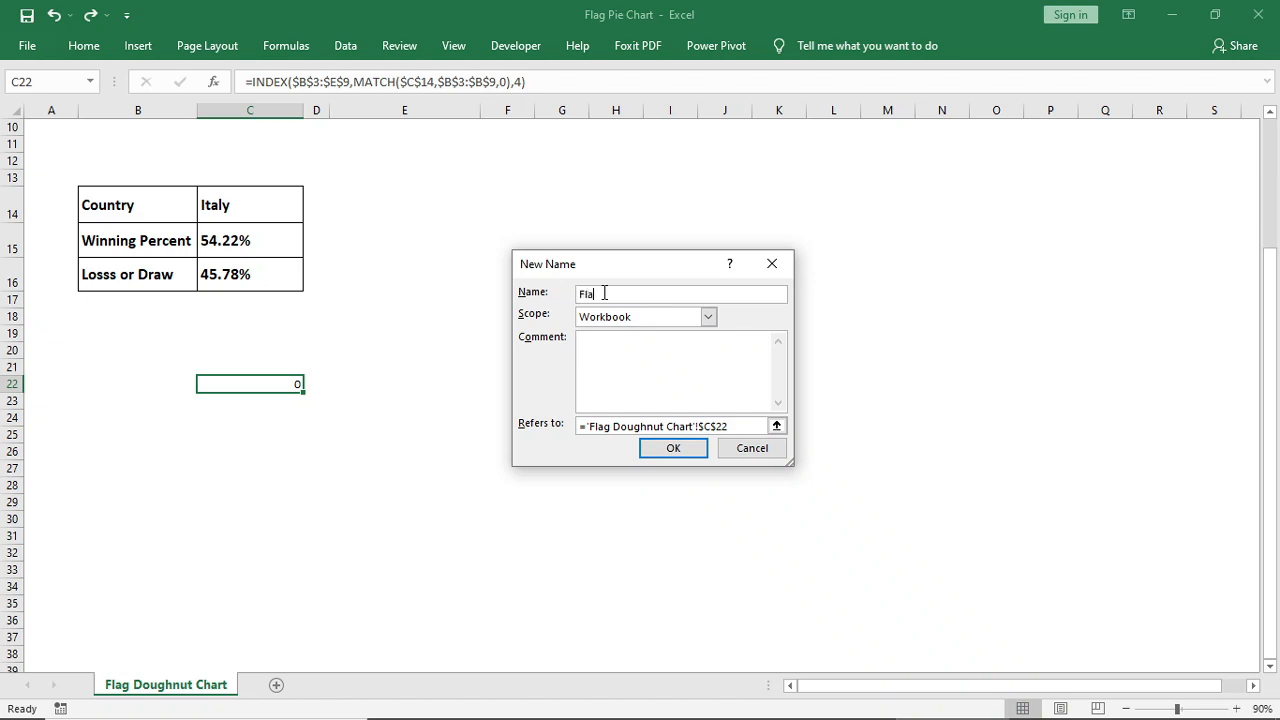
{"action": "triple_click", "coordinate": [740, 426]}
{"action": "key", "text": "ctrl+v"}
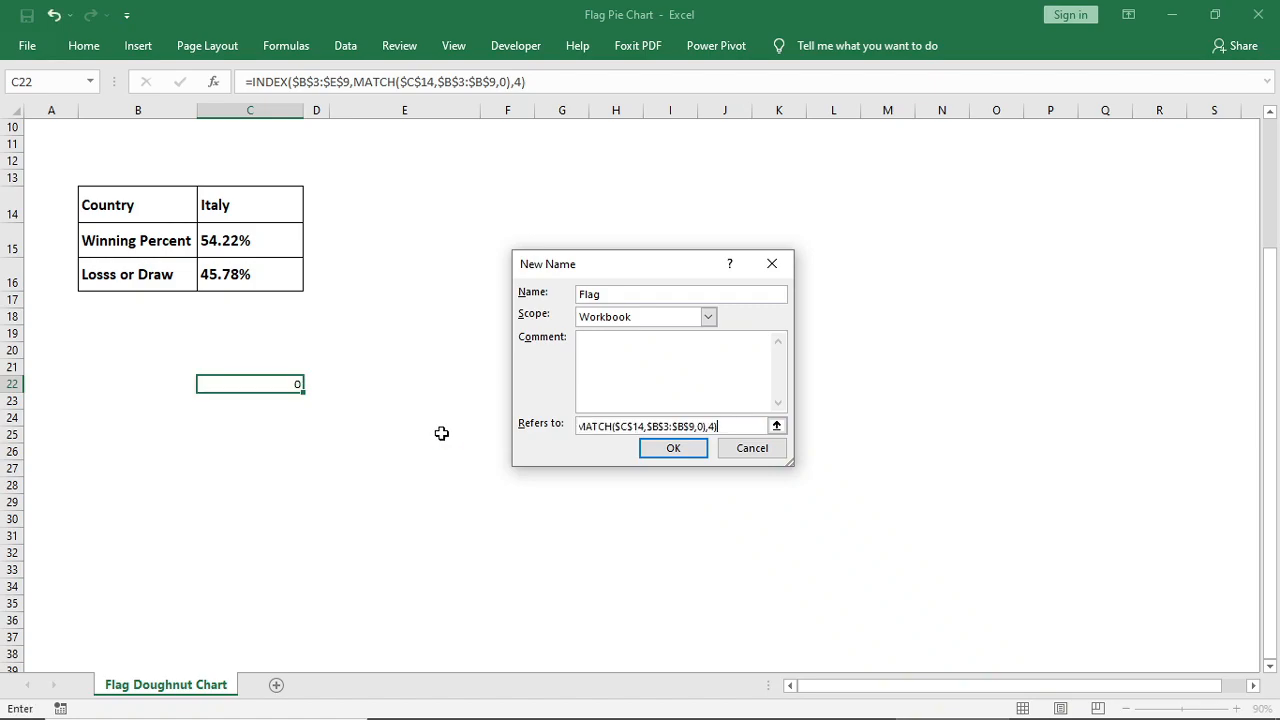
{"action": "left_click", "coordinate": [670, 448]}
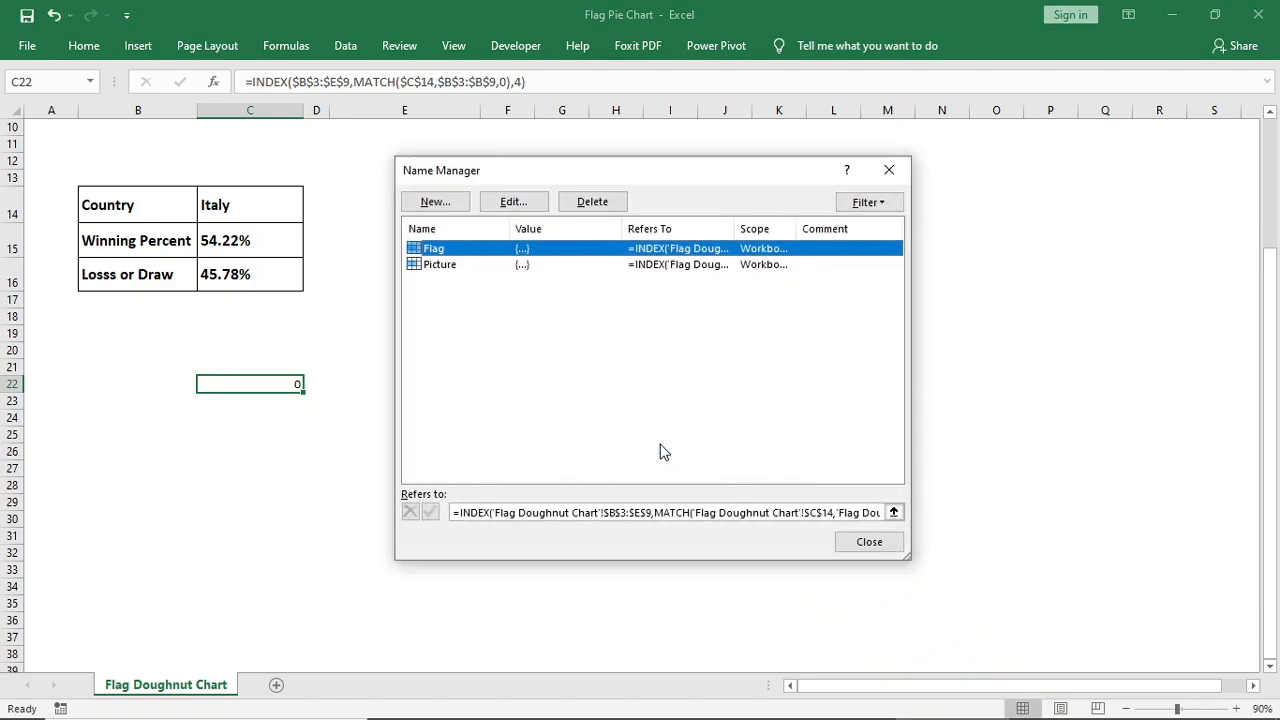
{"action": "left_click", "coordinate": [888, 170]}
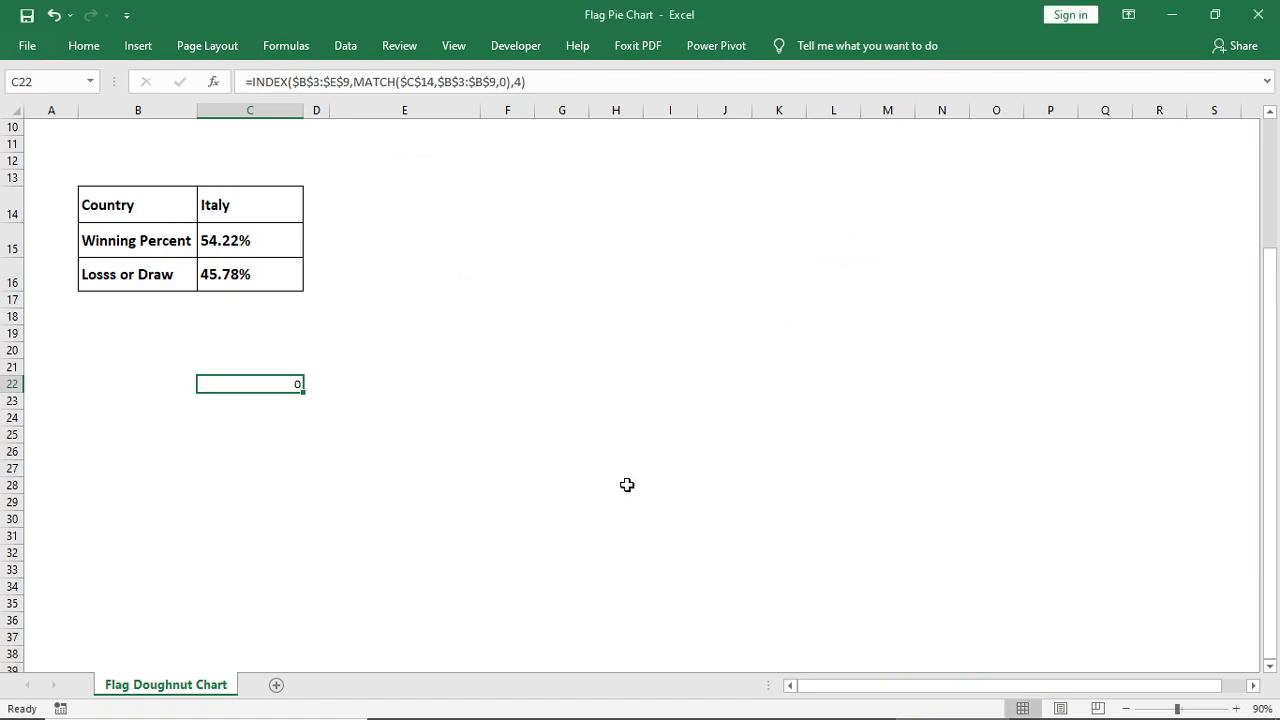
Replace the linked flag picture's cell reference with =Flag
{"action": "scroll", "coordinate": [627, 485], "scroll_direction": "up", "scroll_amount": 6}
{"action": "left_click", "coordinate": [704, 474]}
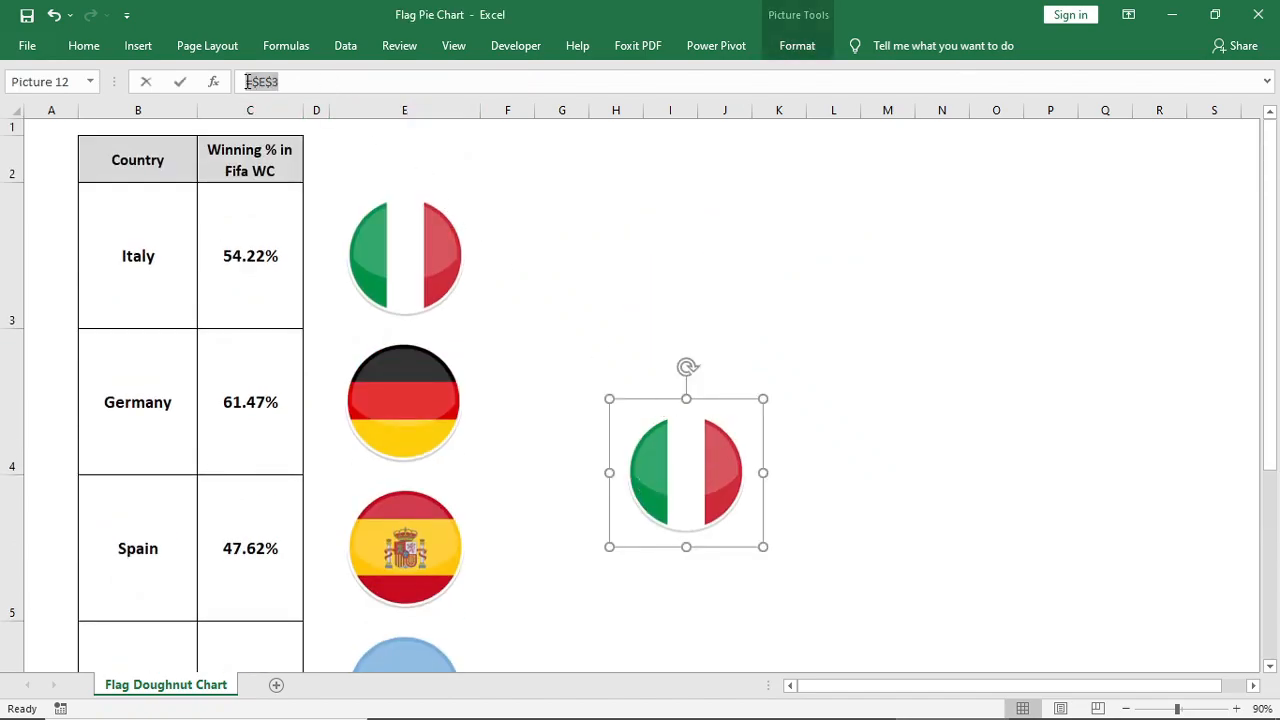
{"action": "type", "text": "=fla"}
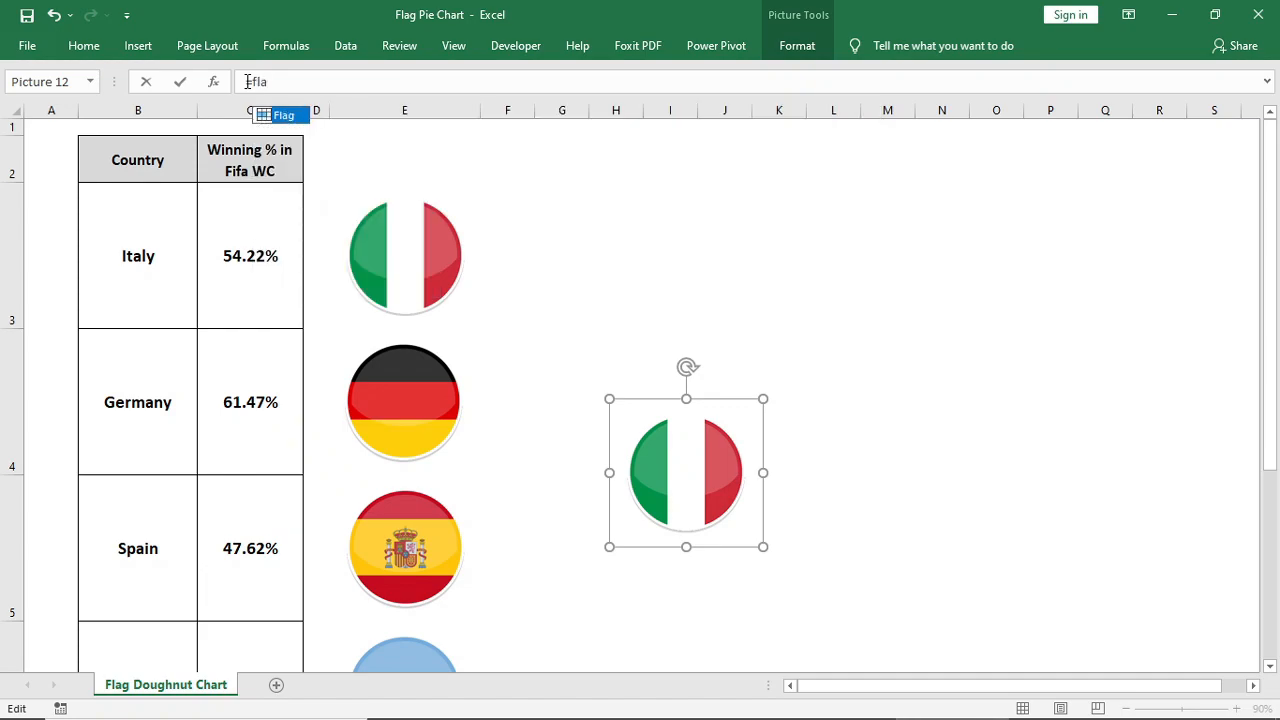
{"action": "key", "text": "Tab"}
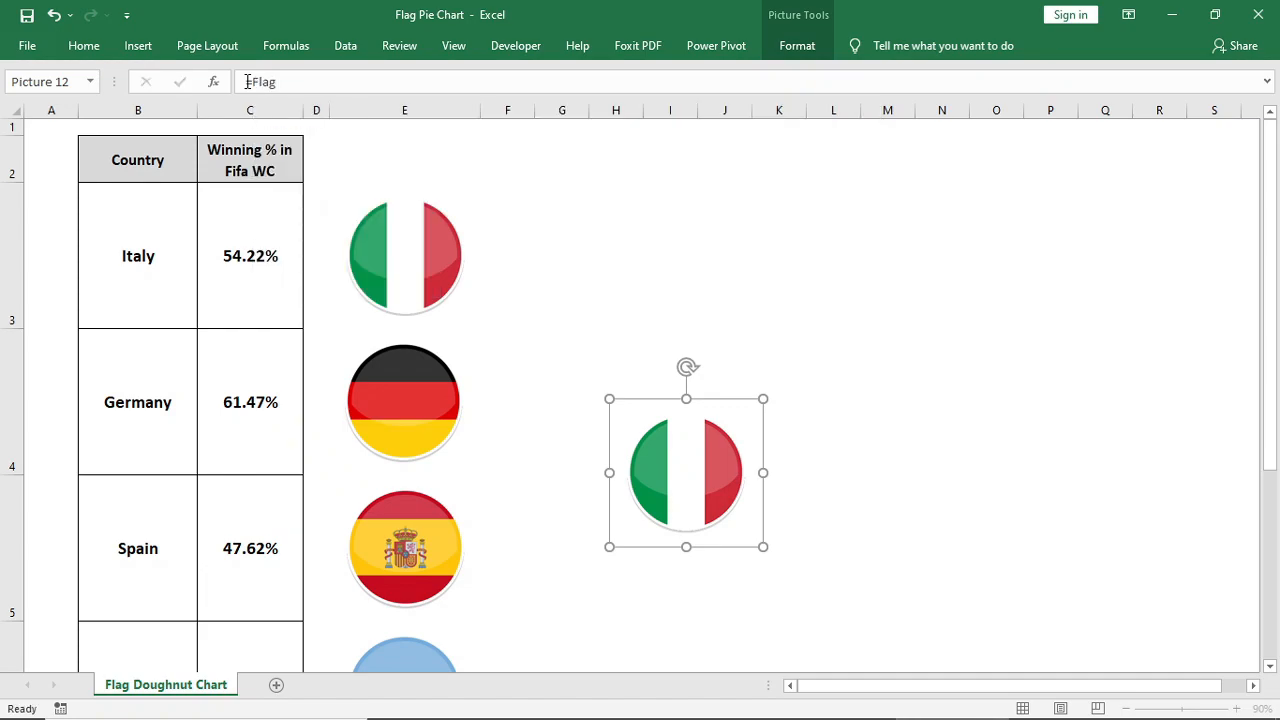
Move the linked flag picture down to around rows 20 to 27, near the country lookup table
{"action": "scroll", "coordinate": [607, 334], "scroll_direction": "down", "scroll_amount": 1}
{"action": "left_click_drag", "start_coordinate": [745, 226], "coordinate": [703, 497]}
{"action": "scroll", "coordinate": [703, 497], "scroll_direction": "down", "scroll_amount": 1}
{"action": "left_click_drag", "start_coordinate": [627, 162], "coordinate": [667, 464]}
{"action": "scroll", "coordinate": [571, 606], "scroll_direction": "down", "scroll_amount": 1}
Test the dynamic flag by choosing several countries in C14, ending with Portugal
{"action": "left_click", "coordinate": [250, 205]}
{"action": "left_click", "coordinate": [310, 213]}
{"action": "left_click", "coordinate": [277, 246]}
{"action": "left_click", "coordinate": [310, 213]}
{"action": "left_click", "coordinate": [283, 282]}
{"action": "left_click", "coordinate": [310, 213]}
{"action": "left_click", "coordinate": [271, 299]}
{"action": "left_click", "coordinate": [378, 455]}
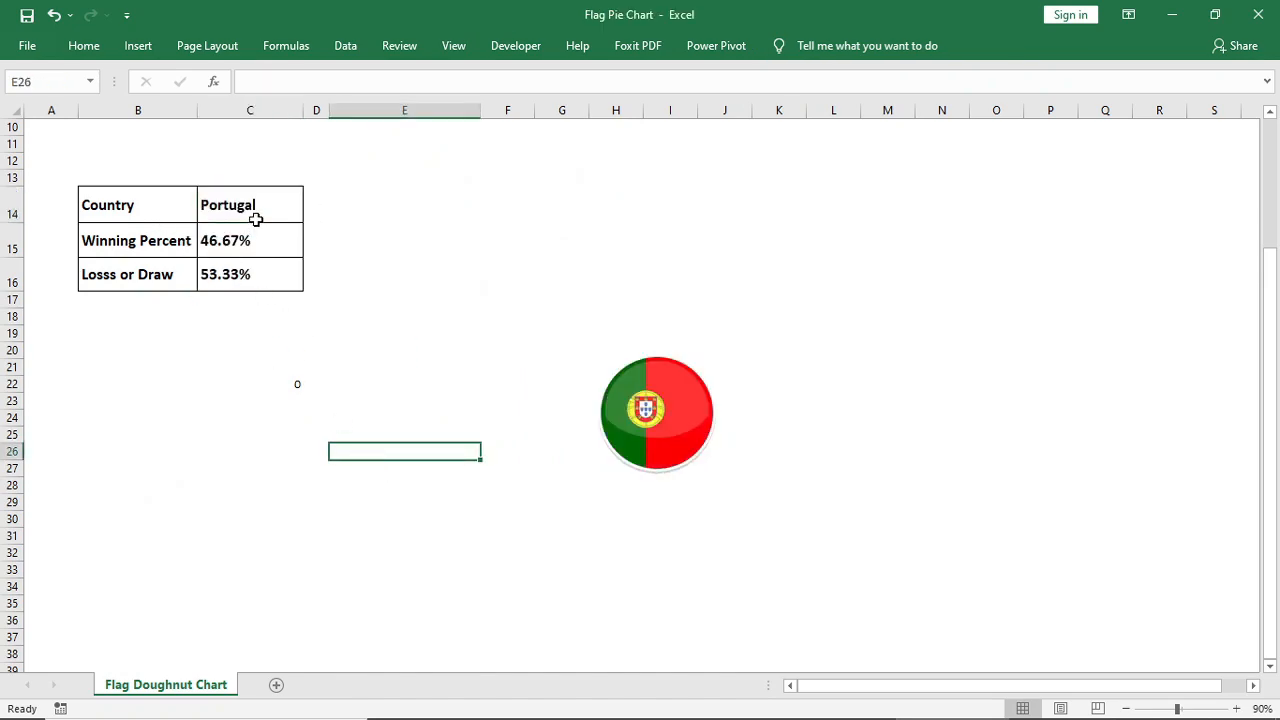
Insert a doughnut chart from the lookup table B14:C16 and select its title
{"action": "left_click_drag", "start_coordinate": [188, 206], "coordinate": [251, 262]}
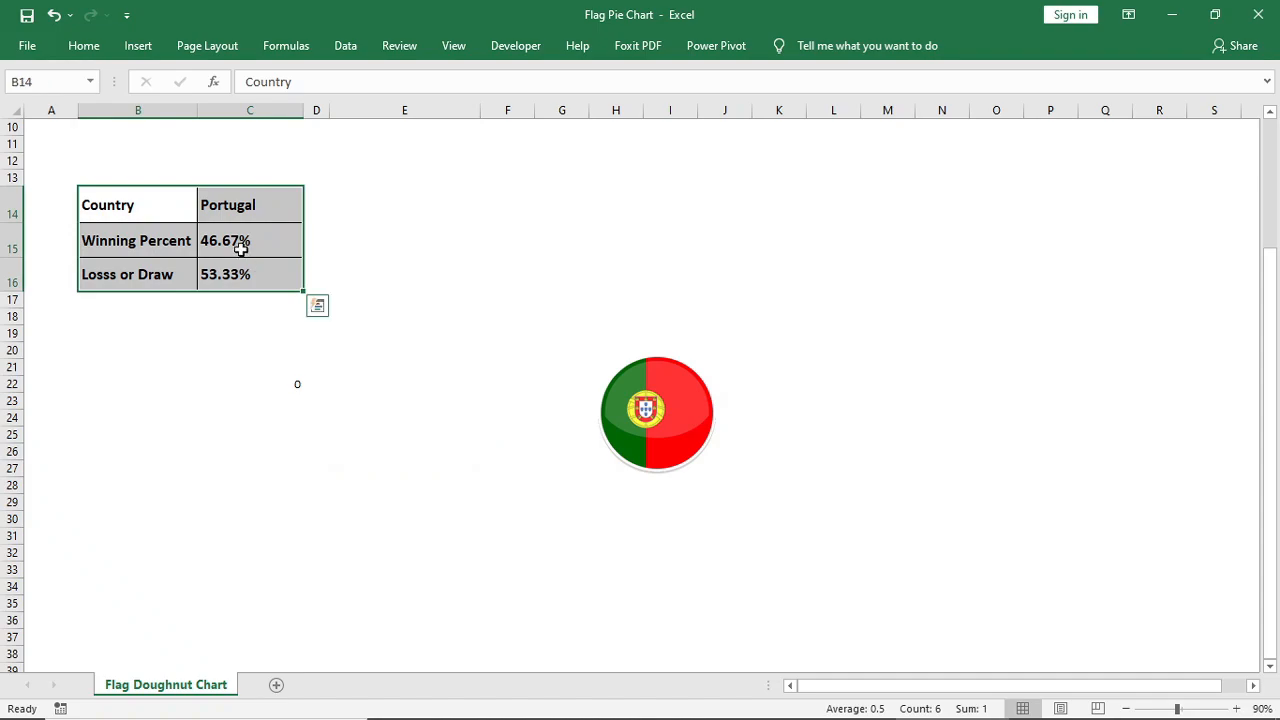
{"action": "left_click", "coordinate": [140, 48]}
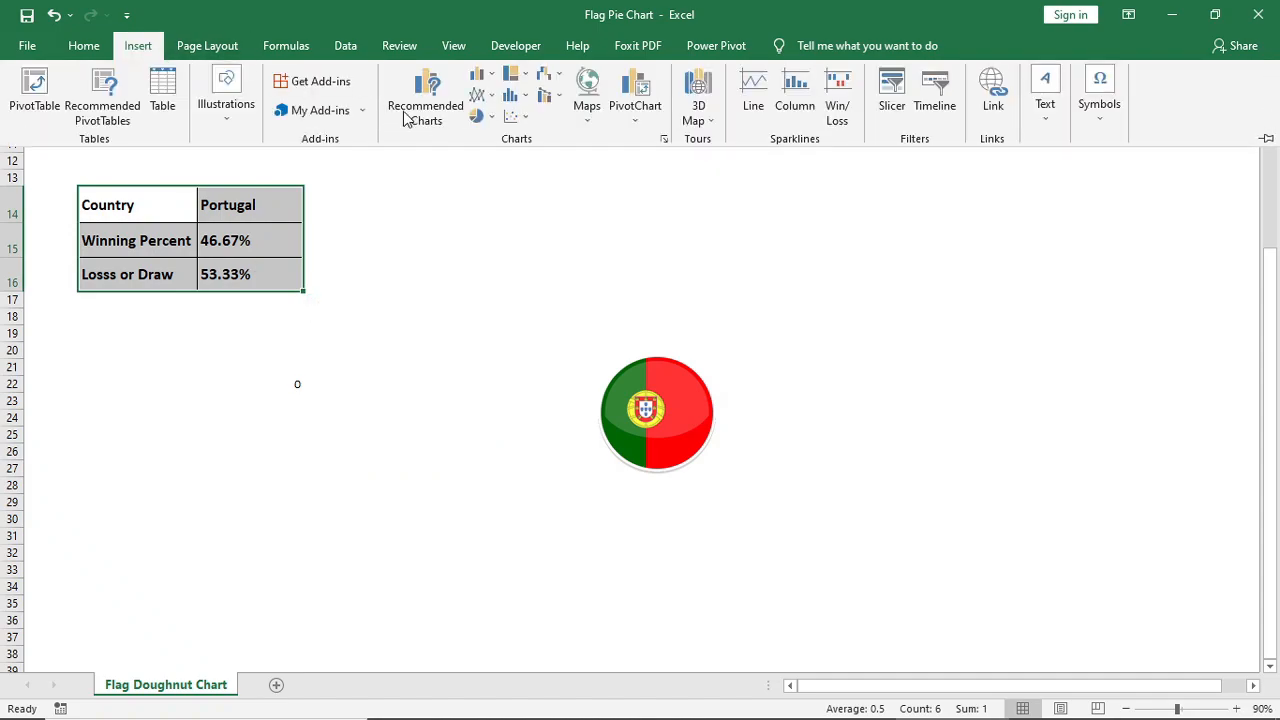
{"action": "left_click", "coordinate": [478, 116]}
{"action": "left_click", "coordinate": [492, 322]}
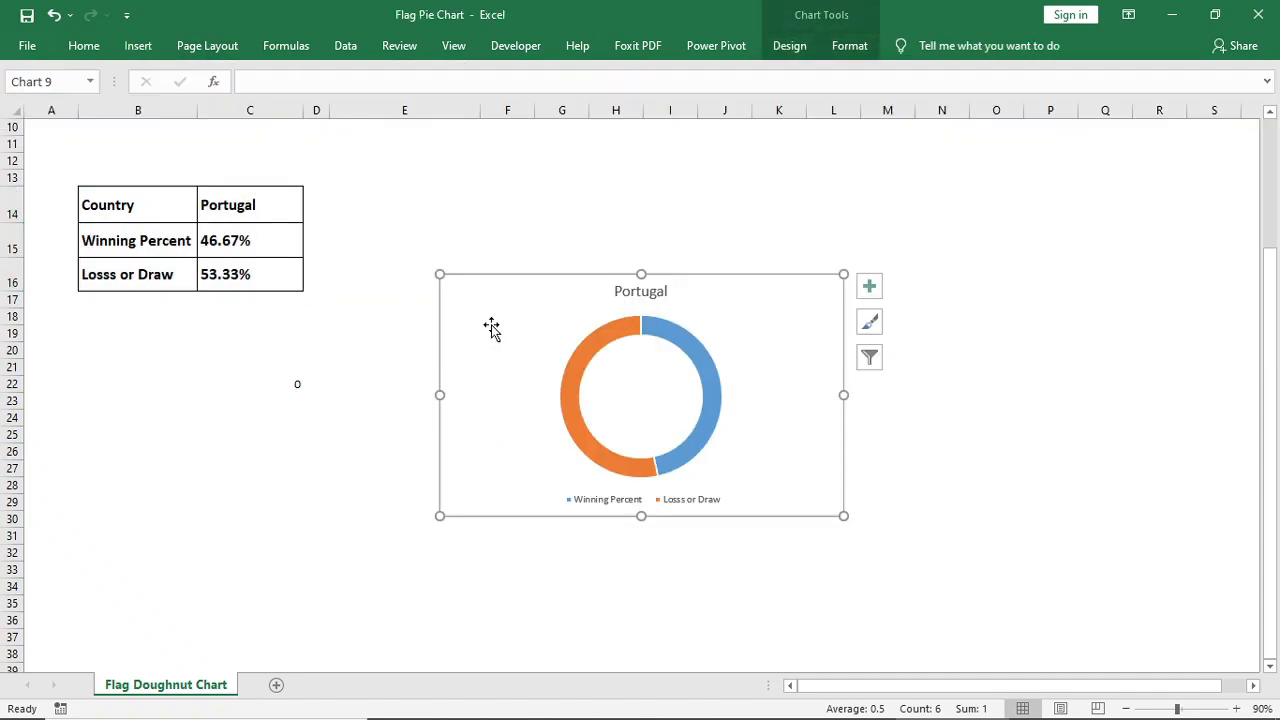
{"action": "left_click", "coordinate": [636, 291]}
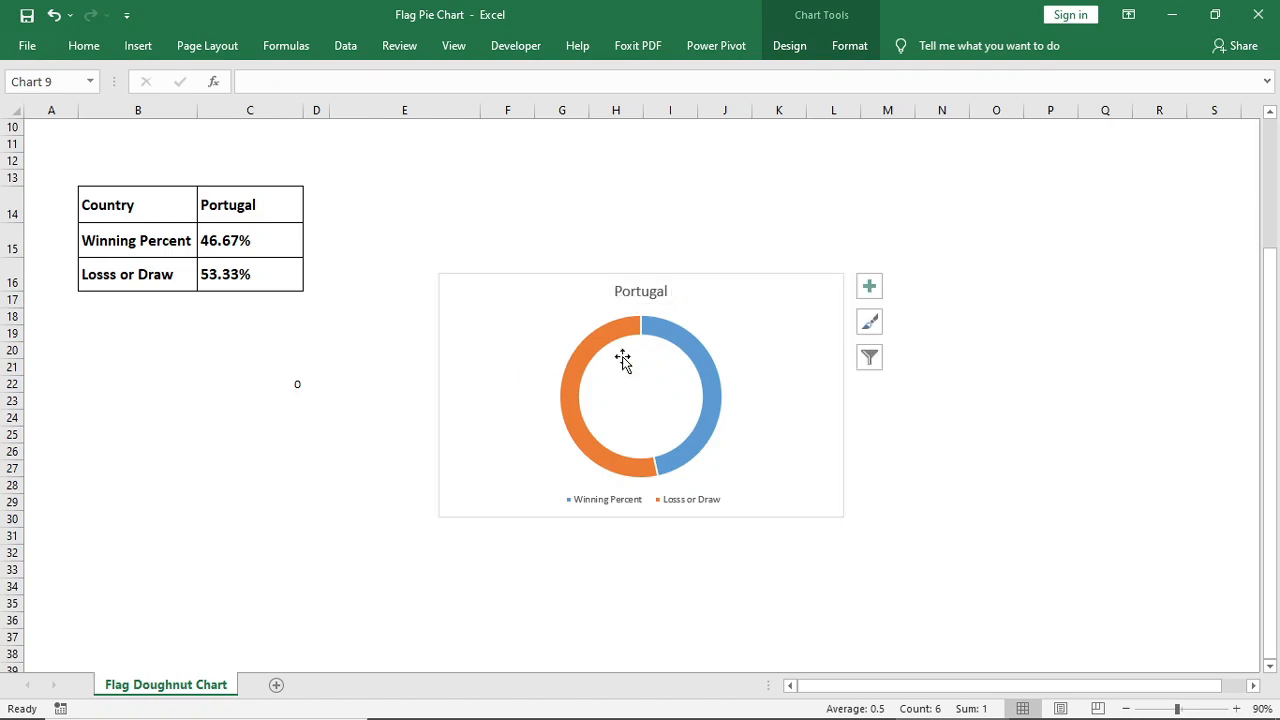
Delete the doughnut chart's title and legend
{"action": "key", "text": "Delete"}
{"action": "left_click", "coordinate": [608, 499]}
{"action": "key", "text": "Delete"}
Remove the outline from the doughnut series
{"action": "left_click", "coordinate": [603, 482]}
{"action": "left_click", "coordinate": [849, 45]}
{"action": "left_click", "coordinate": [548, 76]}
{"action": "left_click", "coordinate": [541, 95]}
{"action": "left_click", "coordinate": [514, 320]}
Try to remove the chart area's fill and outline, and undo the attempt
{"action": "left_click", "coordinate": [527, 278]}
{"action": "left_click", "coordinate": [849, 45]}
{"action": "left_click", "coordinate": [546, 74]}
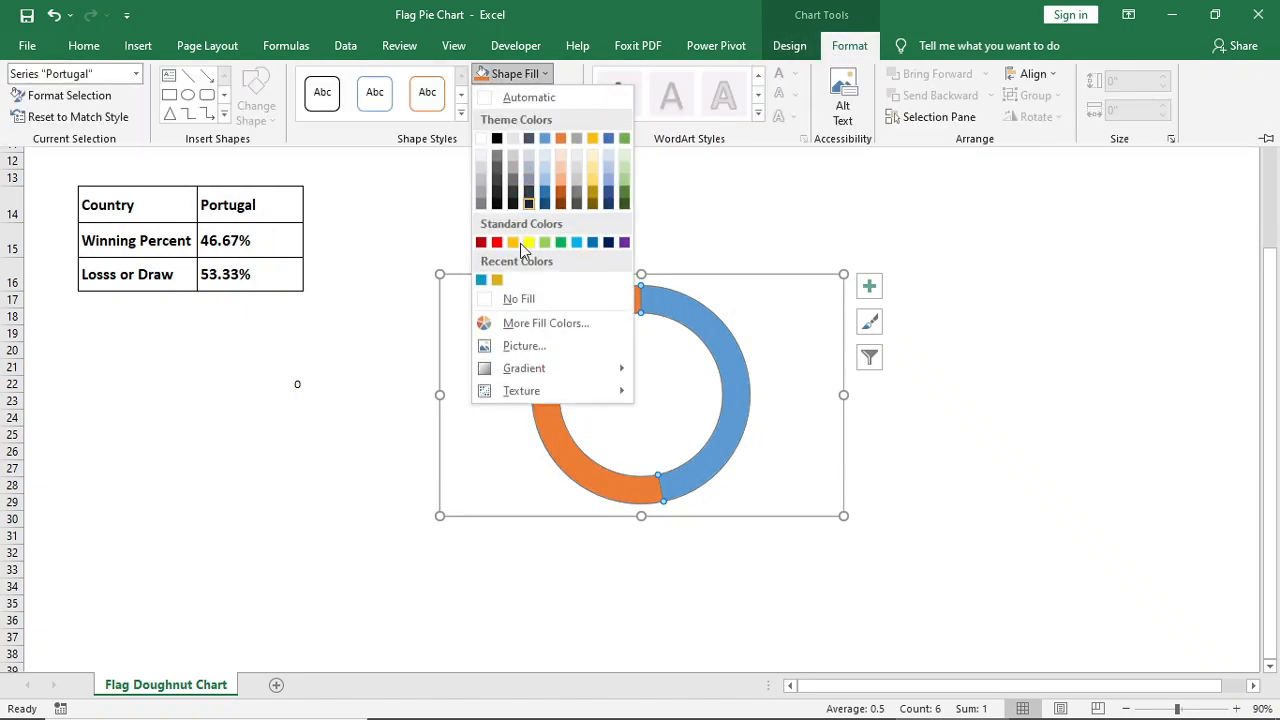
{"action": "left_click", "coordinate": [522, 298]}
{"action": "left_click", "coordinate": [550, 96]}
{"action": "left_click", "coordinate": [1127, 326]}
{"action": "key", "text": "ctrl+z"}
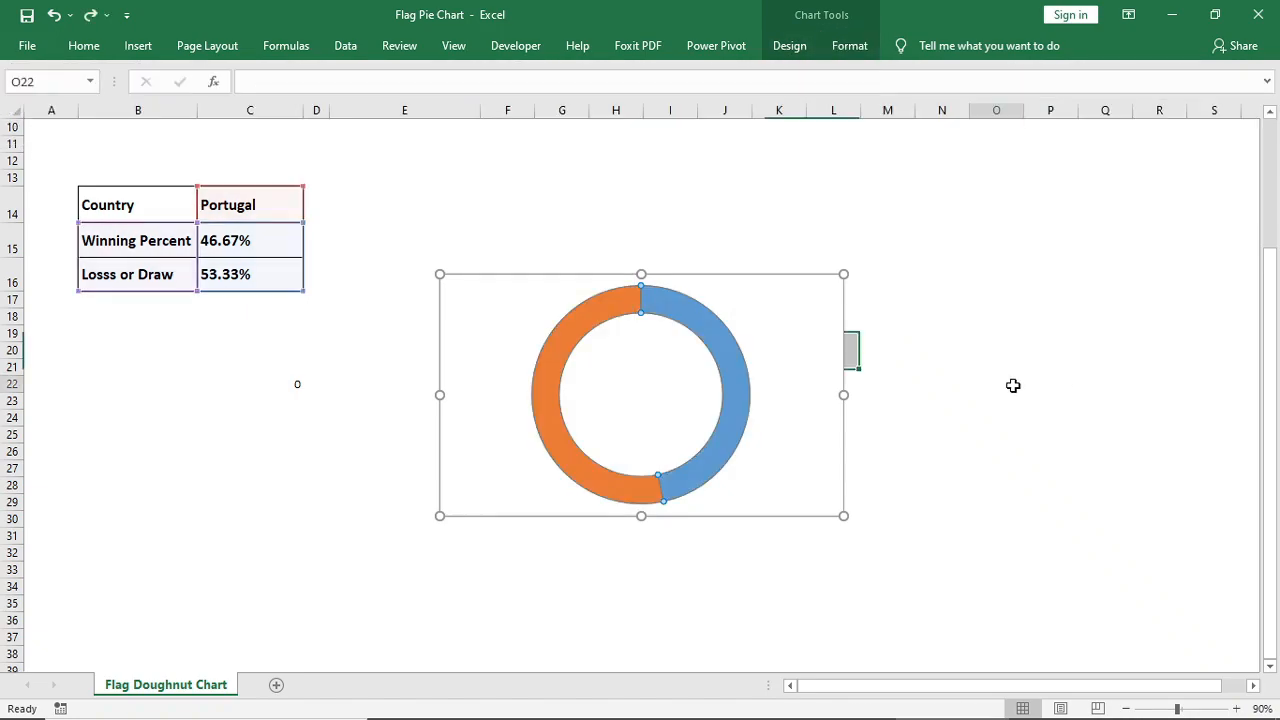
Set the chart area to no fill and no outline so the flag picture shows through
{"action": "left_click", "coordinate": [840, 50]}
{"action": "left_click", "coordinate": [506, 74]}
{"action": "left_click", "coordinate": [522, 298]}
{"action": "left_click", "coordinate": [526, 95]}
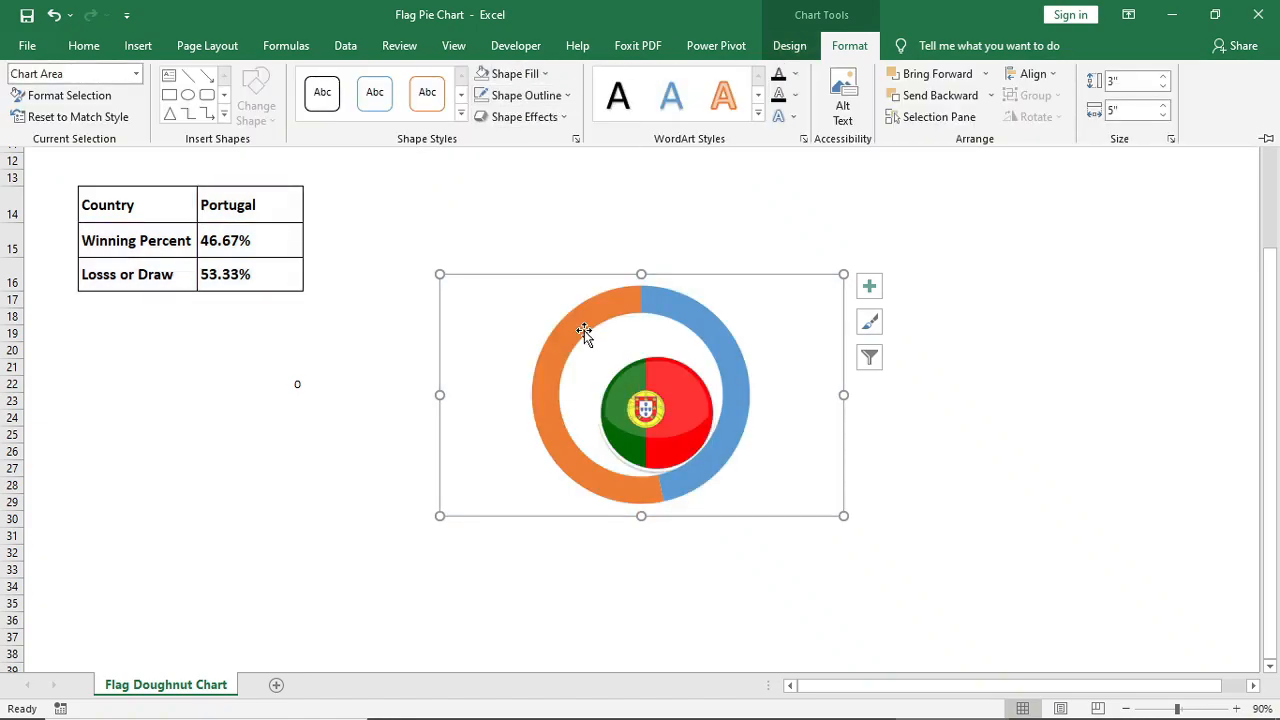
{"action": "key", "text": "ctrl+F1"}
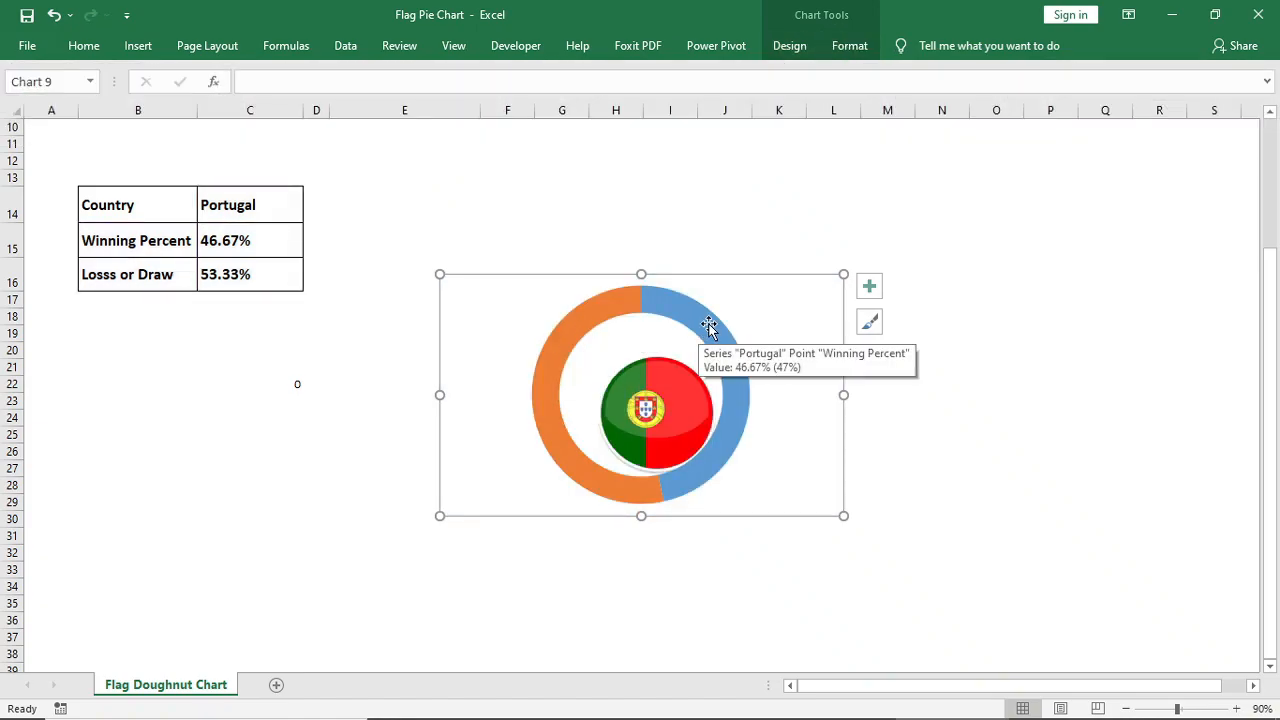
Set the Losss or Draw slice of the doughnut to no fill
{"action": "left_click", "coordinate": [585, 318]}
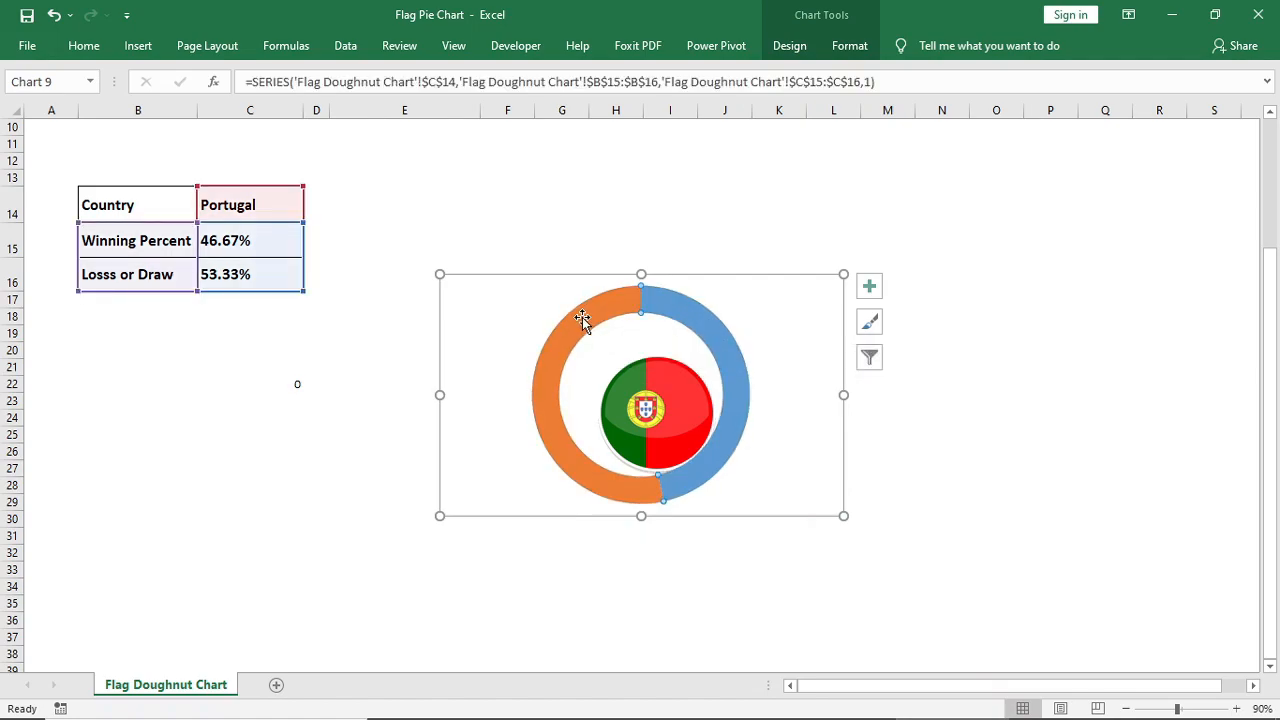
{"action": "left_click", "coordinate": [848, 46]}
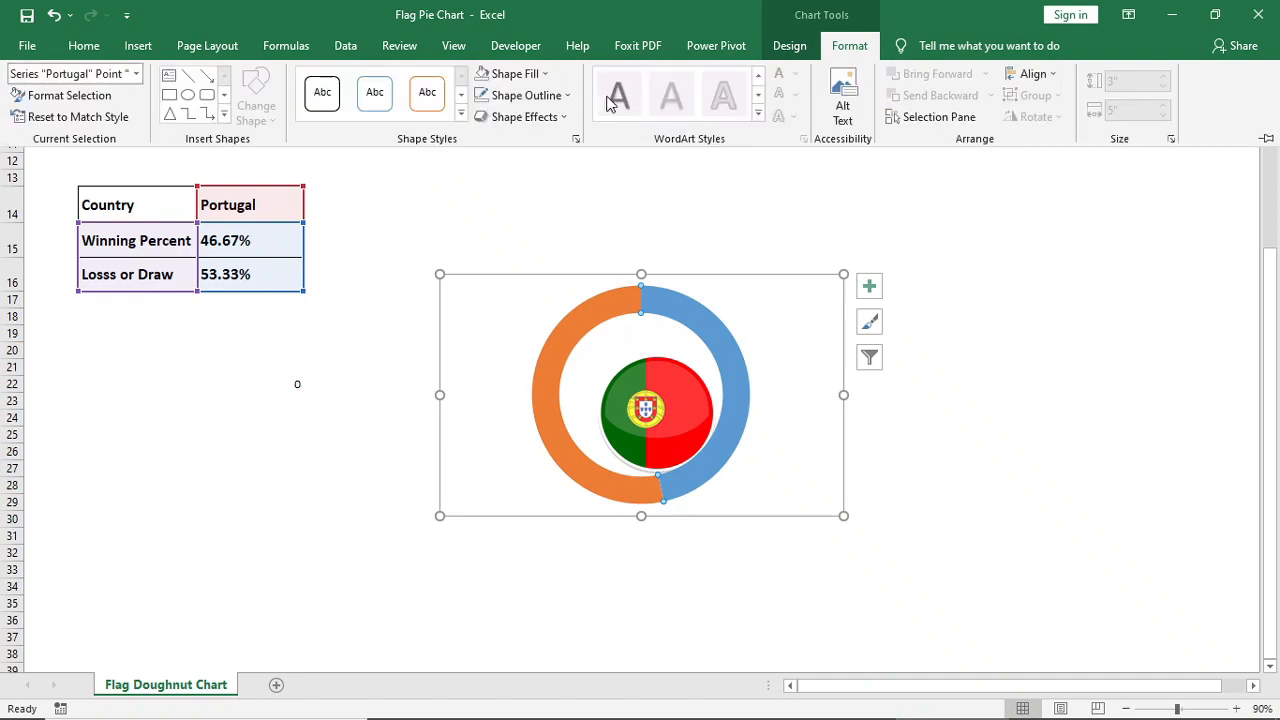
{"action": "left_click", "coordinate": [546, 76]}
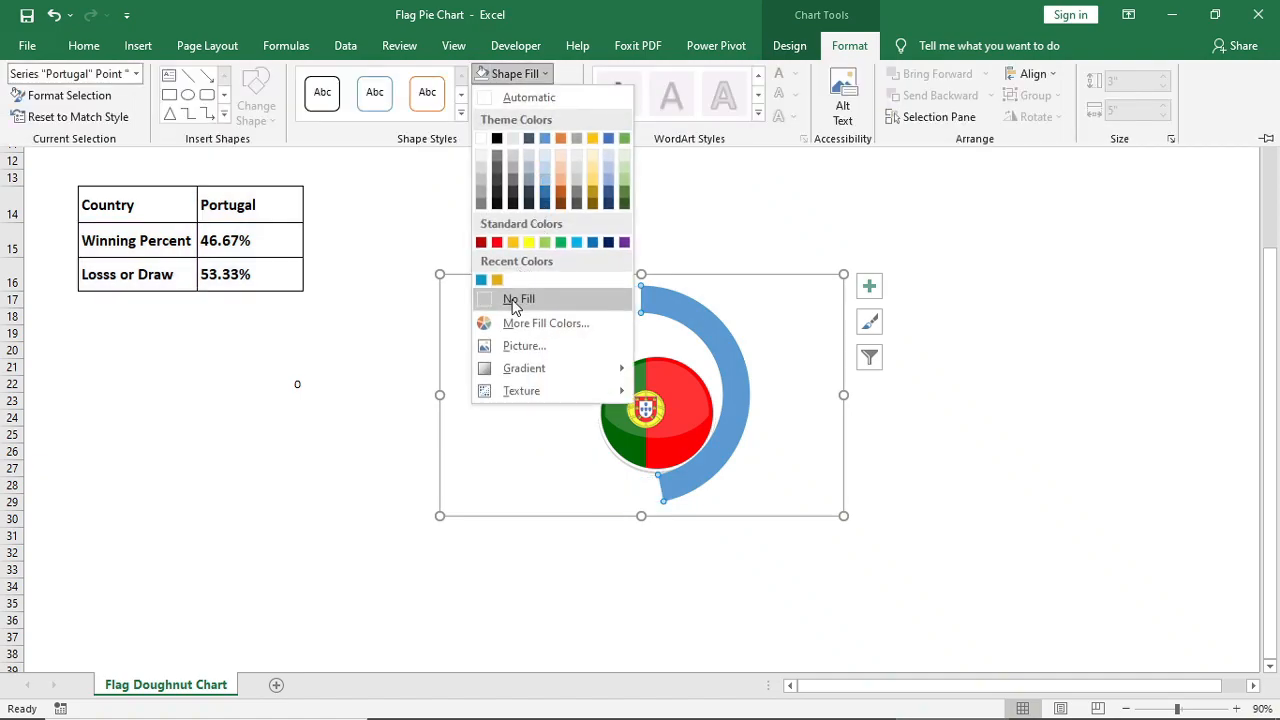
{"action": "left_click", "coordinate": [514, 302]}
Fill the Winning Percent slice with the darkest blue theme shade
{"action": "left_click", "coordinate": [665, 310]}
{"action": "left_click", "coordinate": [849, 46]}
{"action": "left_click", "coordinate": [546, 76]}
{"action": "left_click", "coordinate": [544, 203]}
Set the doughnut chart's height to 2.85 inches
{"action": "left_click", "coordinate": [574, 277]}
{"action": "left_click", "coordinate": [849, 46]}
{"action": "left_click", "coordinate": [1124, 81]}
{"action": "type", "text": "2.85"}
{"action": "key", "text": "Tab"}
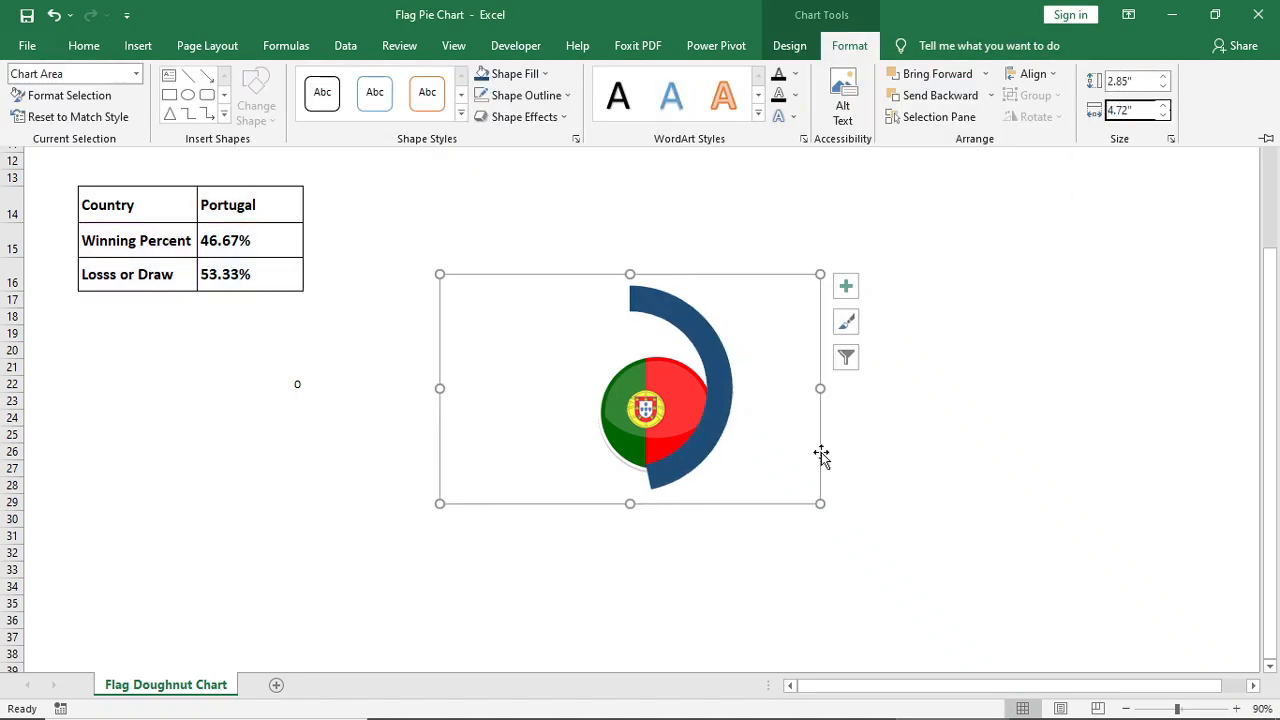
Shrink the doughnut chart from its upper-left corner so its ring fits closely around the flag picture
{"action": "left_click", "coordinate": [651, 409]}
{"action": "left_click", "coordinate": [806, 306]}
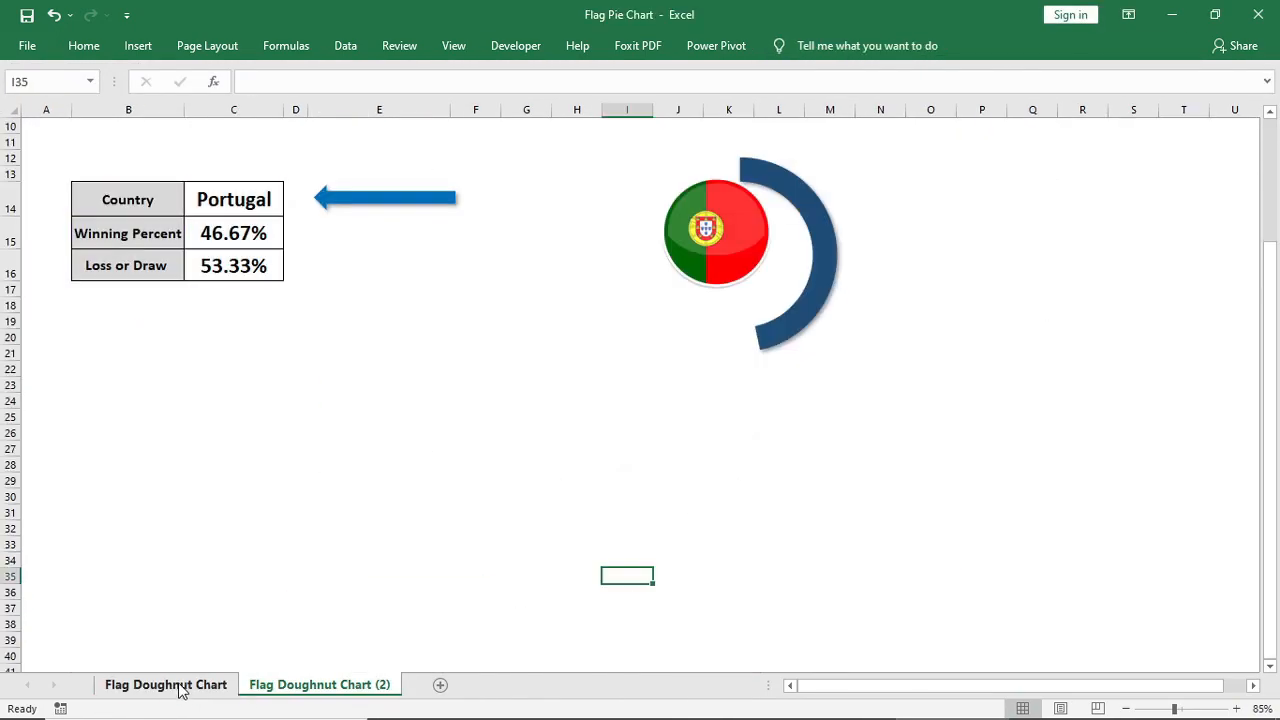
{"action": "left_click", "coordinate": [727, 243]}
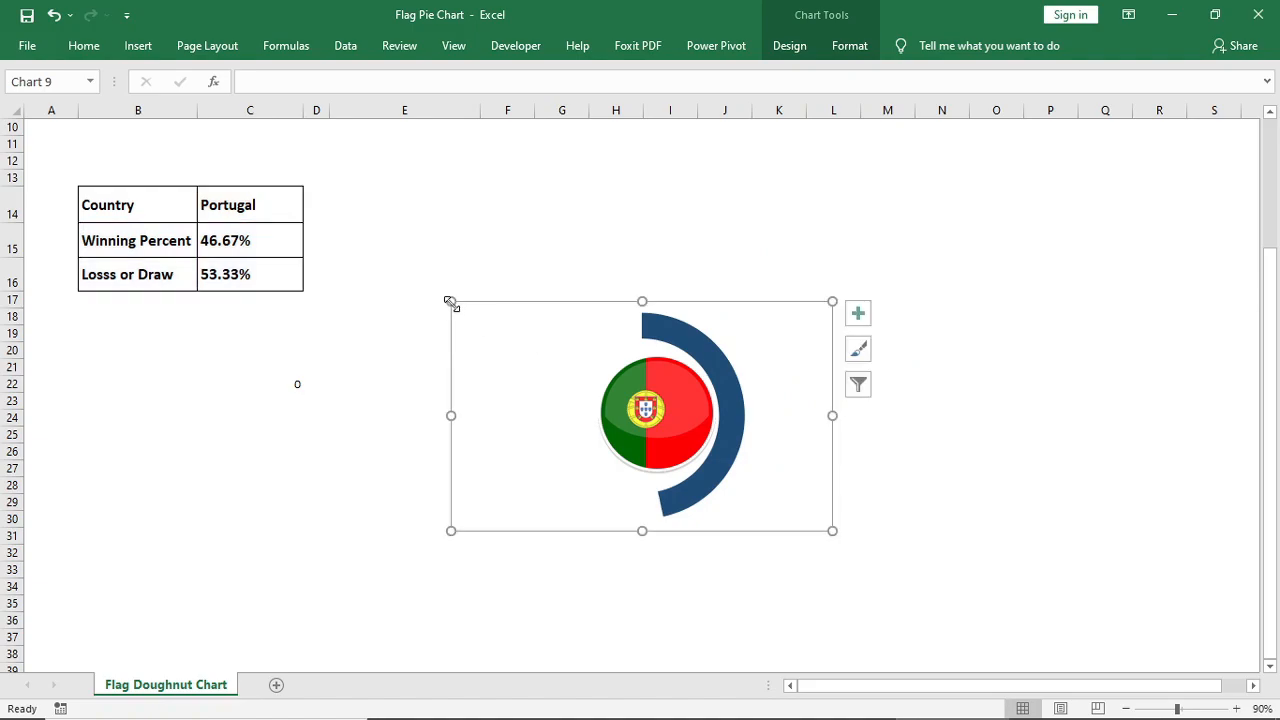
{"action": "left_click_drag", "start_coordinate": [448, 299], "coordinate": [506, 328]}
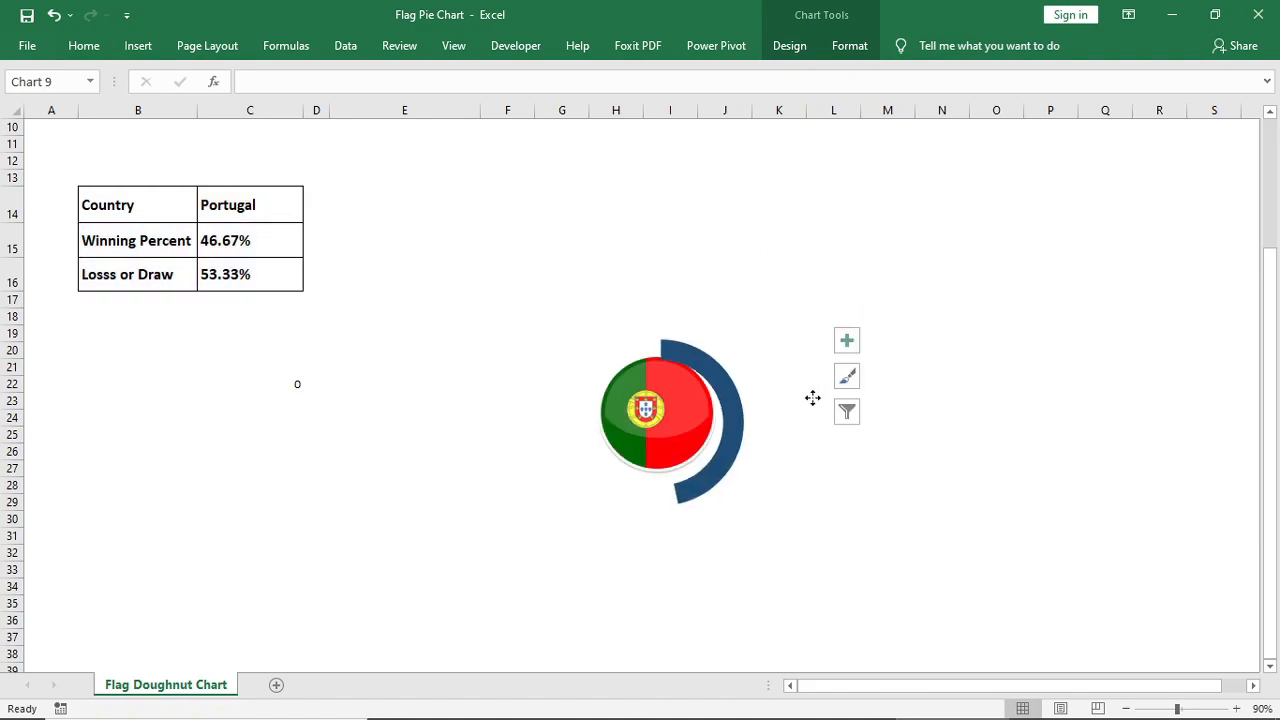
{"action": "left_click", "coordinate": [806, 397]}
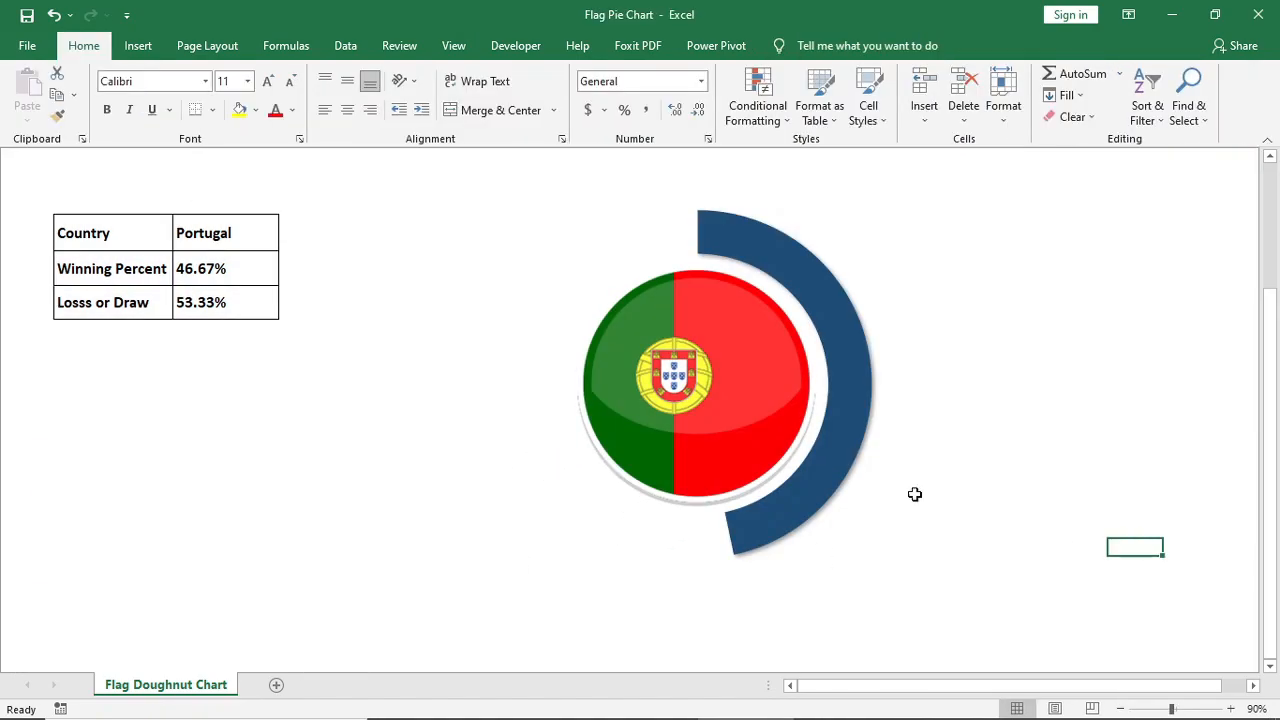
Draw a rectangle about 2.38 inches wide and 0.65 inches high below the flag chart
{"action": "left_click", "coordinate": [138, 45]}
{"action": "left_click", "coordinate": [226, 100]}
{"action": "left_click", "coordinate": [259, 178]}
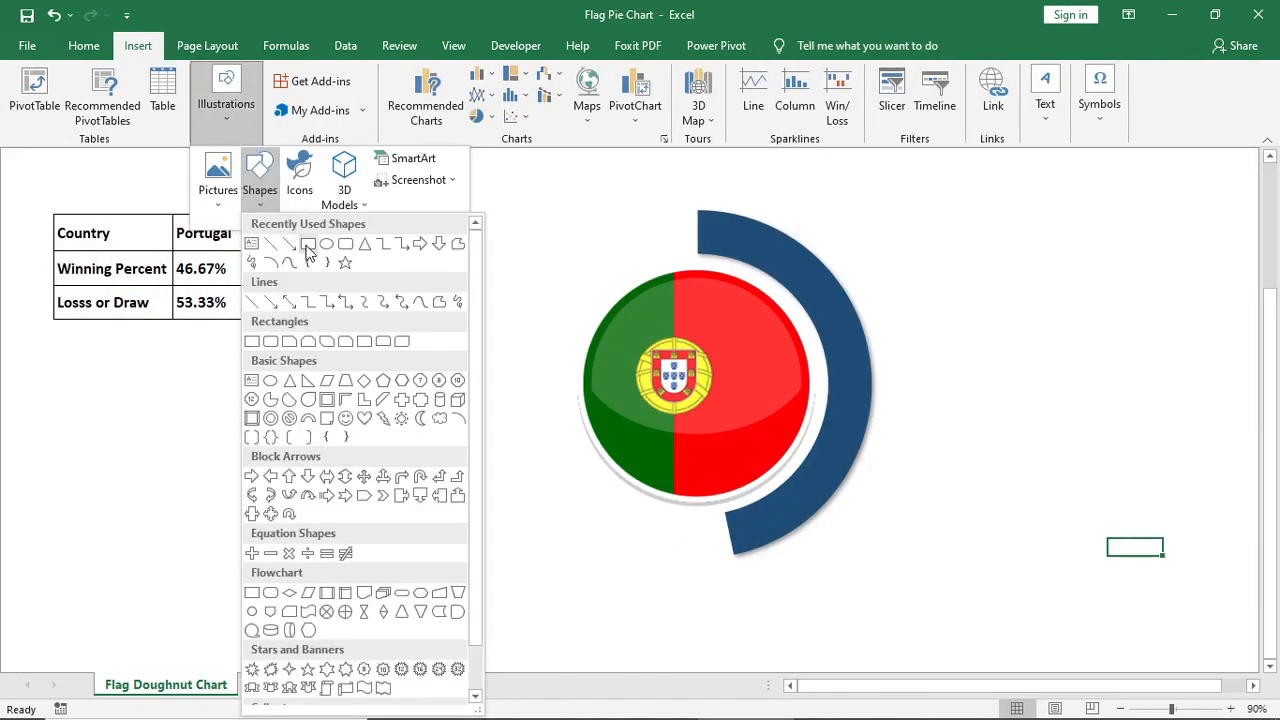
{"action": "left_click", "coordinate": [296, 258]}
{"action": "mouse_move", "coordinate": [532, 603]}
{"action": "left_mouse_down"}
{"action": "mouse_move", "coordinate": [854, 650]}
{"action": "mouse_move", "coordinate": [726, 655]}
{"action": "left_mouse_up"}
Duplicate the rectangle directly beside the original and fill both rectangles dark blue
{"action": "left_click_drag", "start_coordinate": [676, 640], "coordinate": [868, 633]}
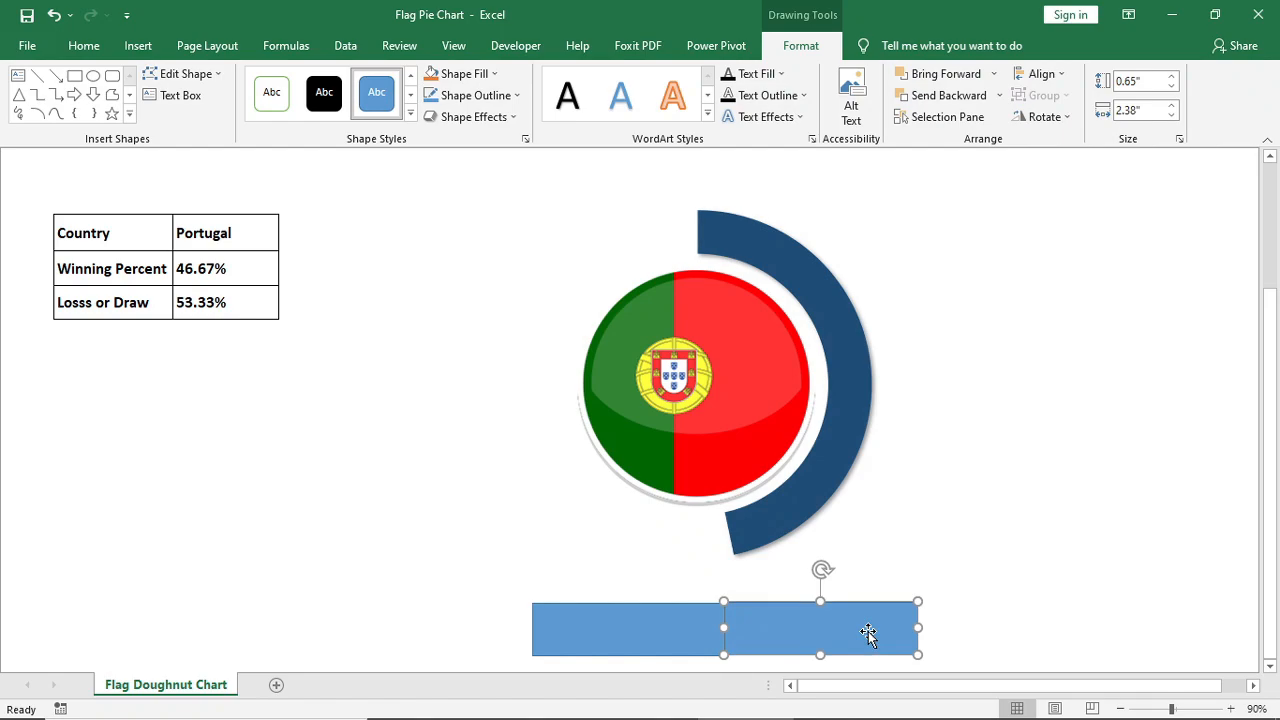
{"action": "left_click", "coordinate": [645, 645], "text": "shift"}
{"action": "left_click", "coordinate": [485, 78]}
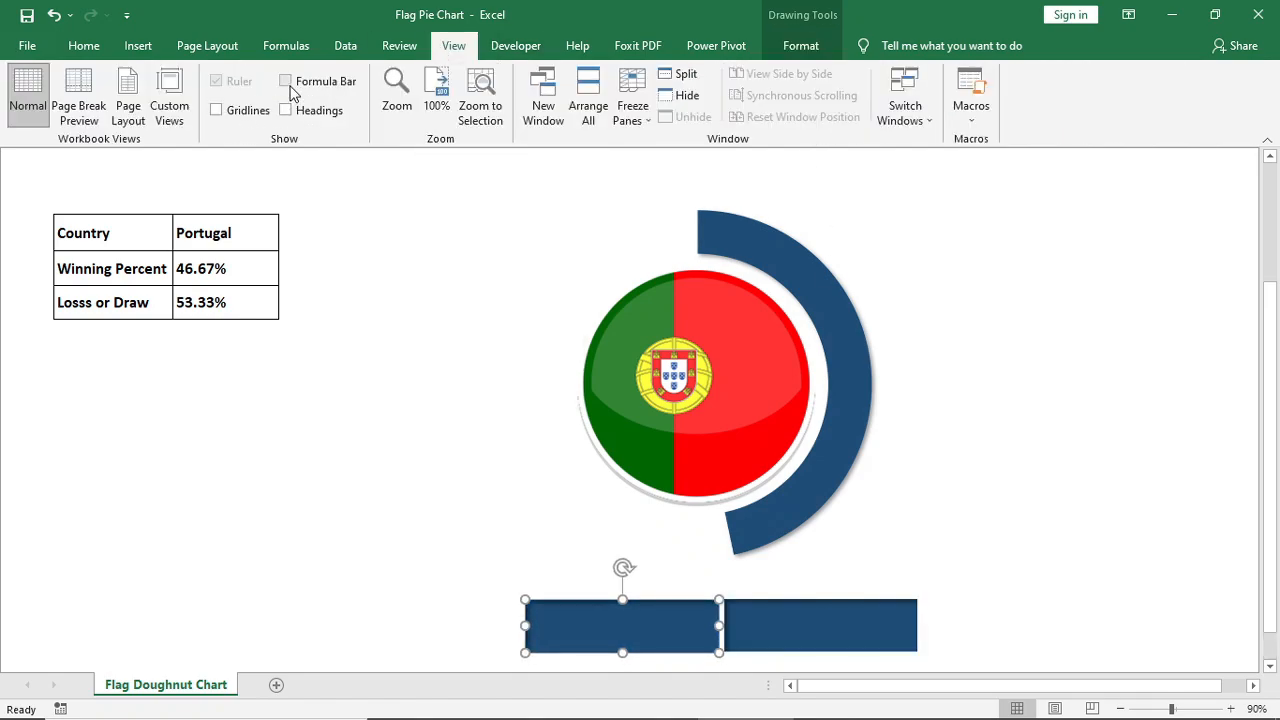
Show the formula bar and link the first rectangle's text to =$C$14 and the second's to the winning percentage in C15
{"action": "left_click", "coordinate": [286, 81]}
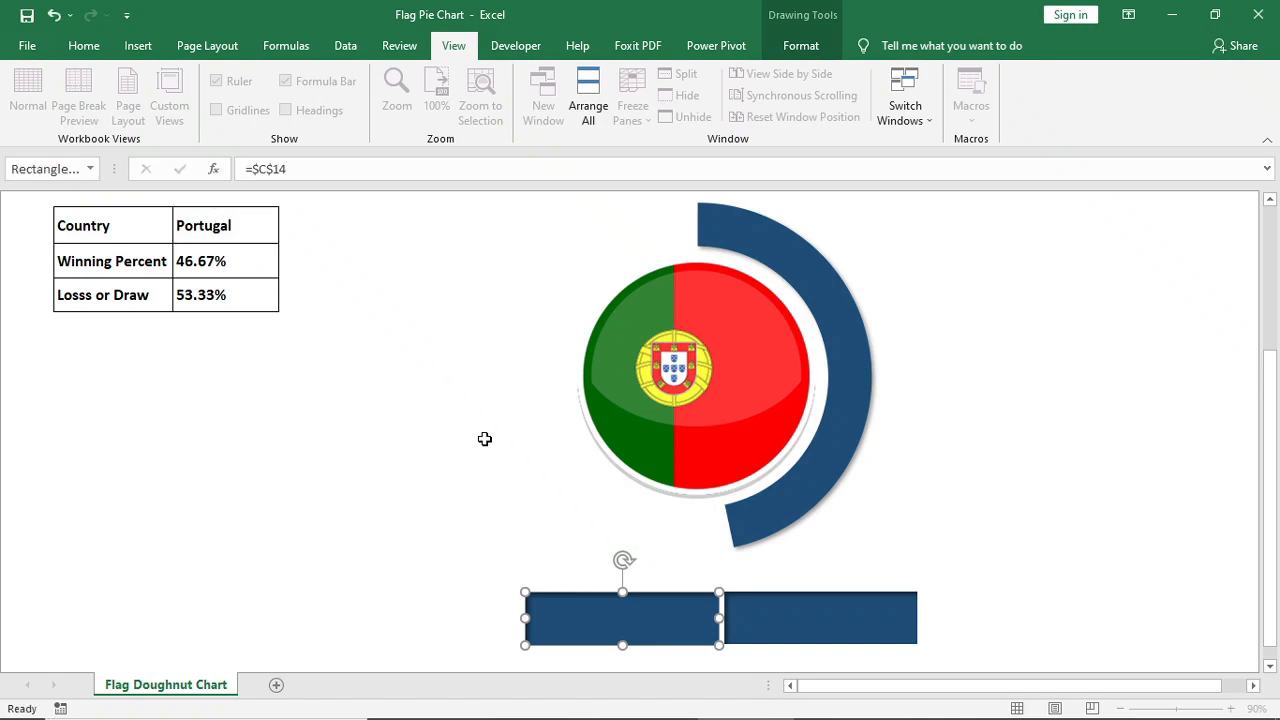
{"action": "key", "text": "Return"}
{"action": "left_click", "coordinate": [771, 625]}
{"action": "type", "text": "="}
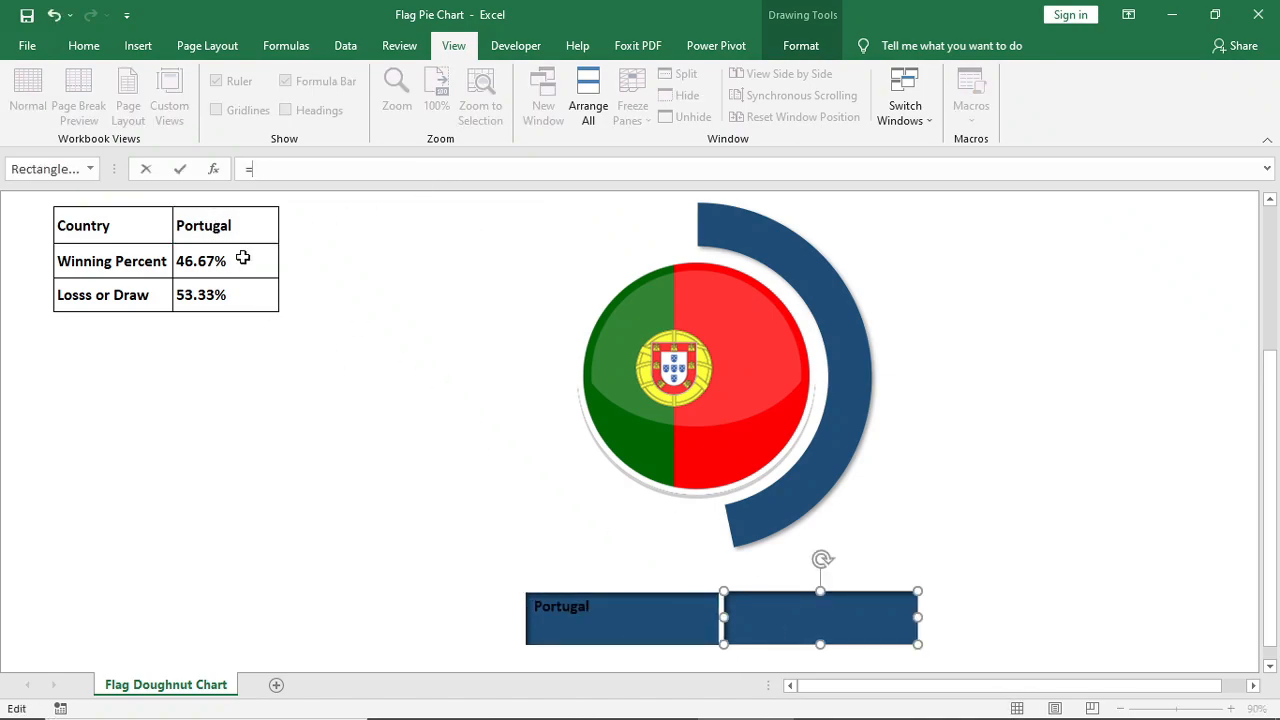
{"action": "left_click", "coordinate": [243, 258]}
{"action": "key", "text": "Return"}
Center the text of both rectangles horizontally and vertically
{"action": "left_click", "coordinate": [551, 608]}
{"action": "left_click", "coordinate": [800, 610], "text": "shift"}
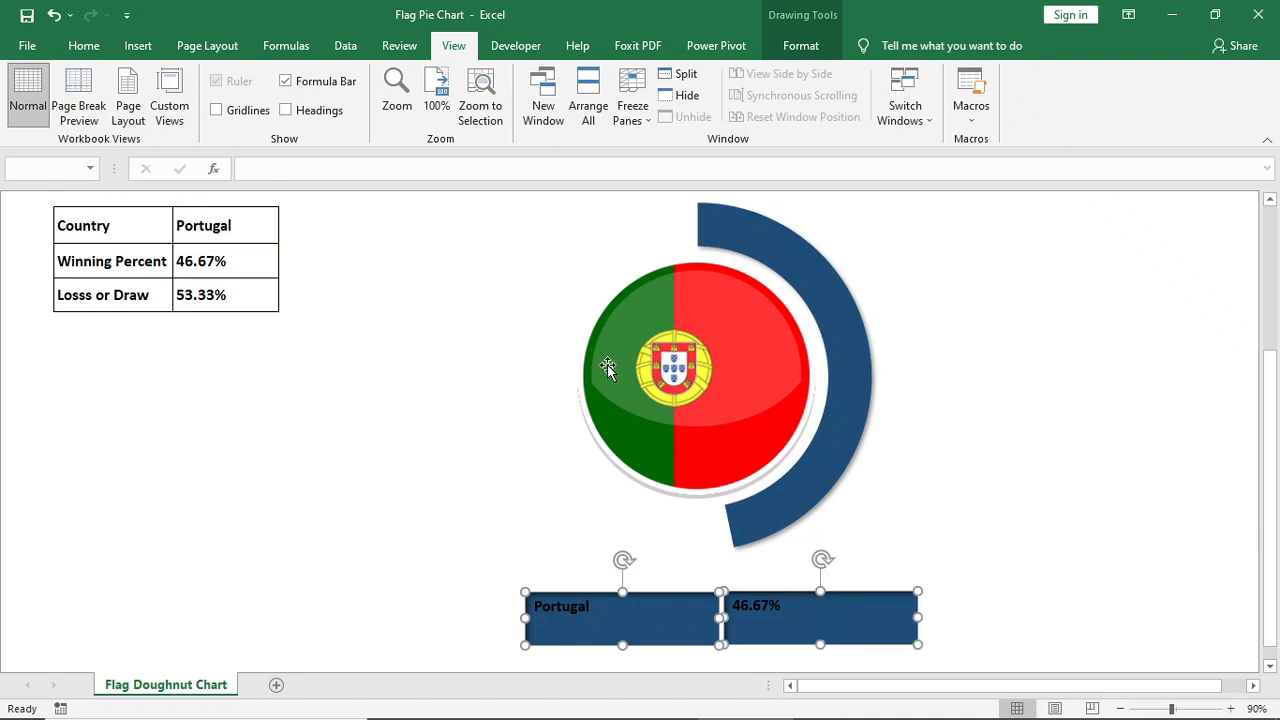
{"action": "left_click", "coordinate": [84, 46]}
{"action": "left_click", "coordinate": [347, 110]}
{"action": "left_click", "coordinate": [347, 84]}
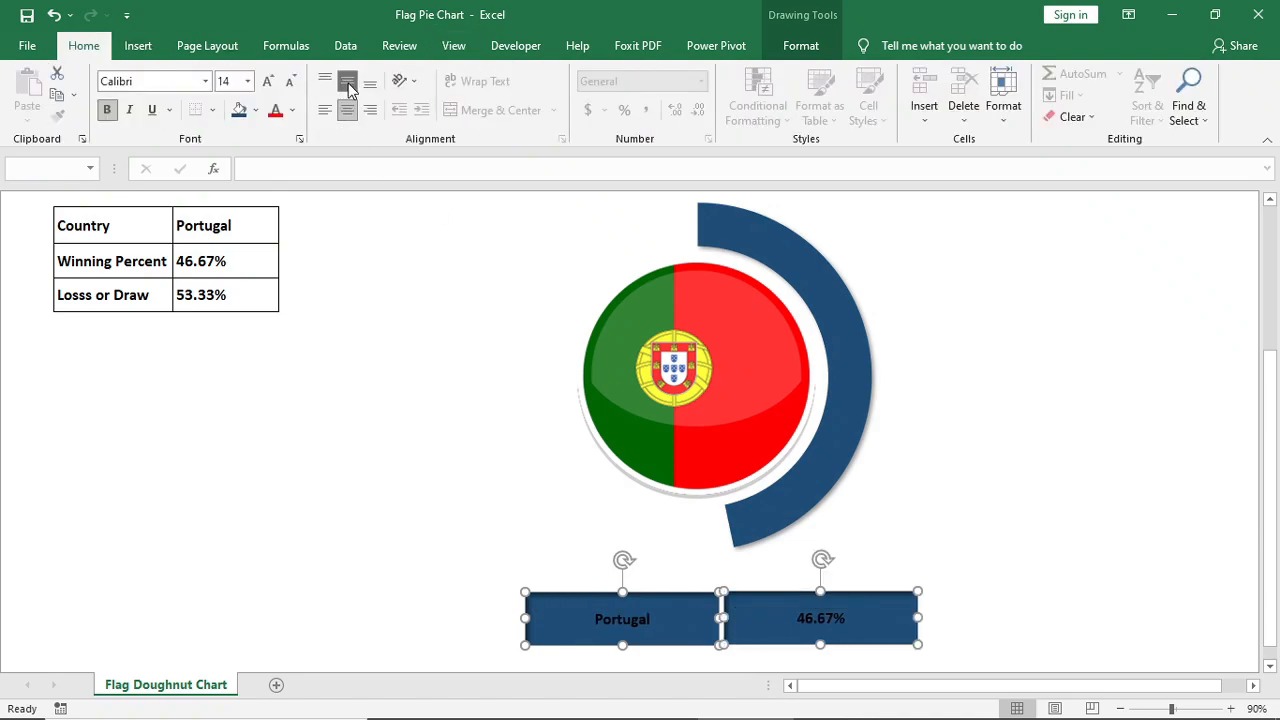
Make the text in both rectangles white and enlarge it to size 24
{"action": "left_click", "coordinate": [292, 110]}
{"action": "left_click", "coordinate": [274, 168]}
{"action": "left_click", "coordinate": [268, 81]}
{"action": "left_click", "coordinate": [268, 81]}
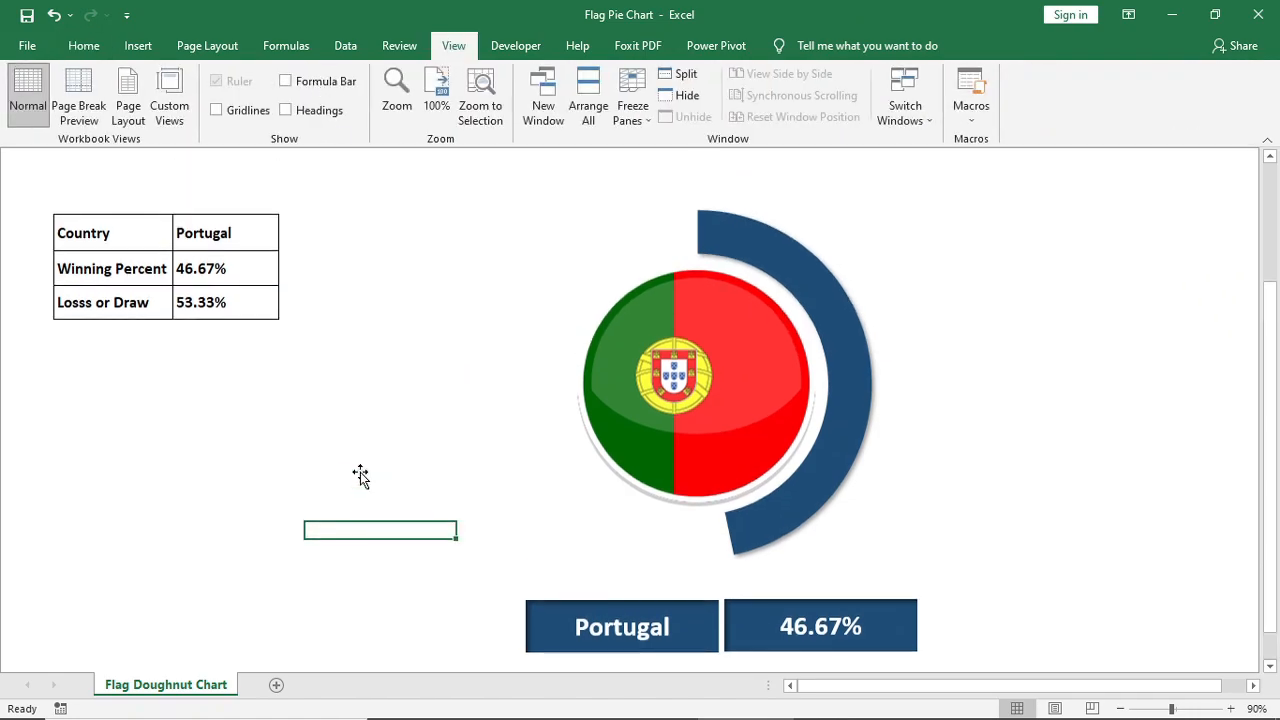
Test the flag chart by choosing Argentina, Usa, Portugal and finally Brazil in the Country cell
{"action": "scroll", "coordinate": [360, 477], "scroll_direction": "down", "scroll_amount": 1}
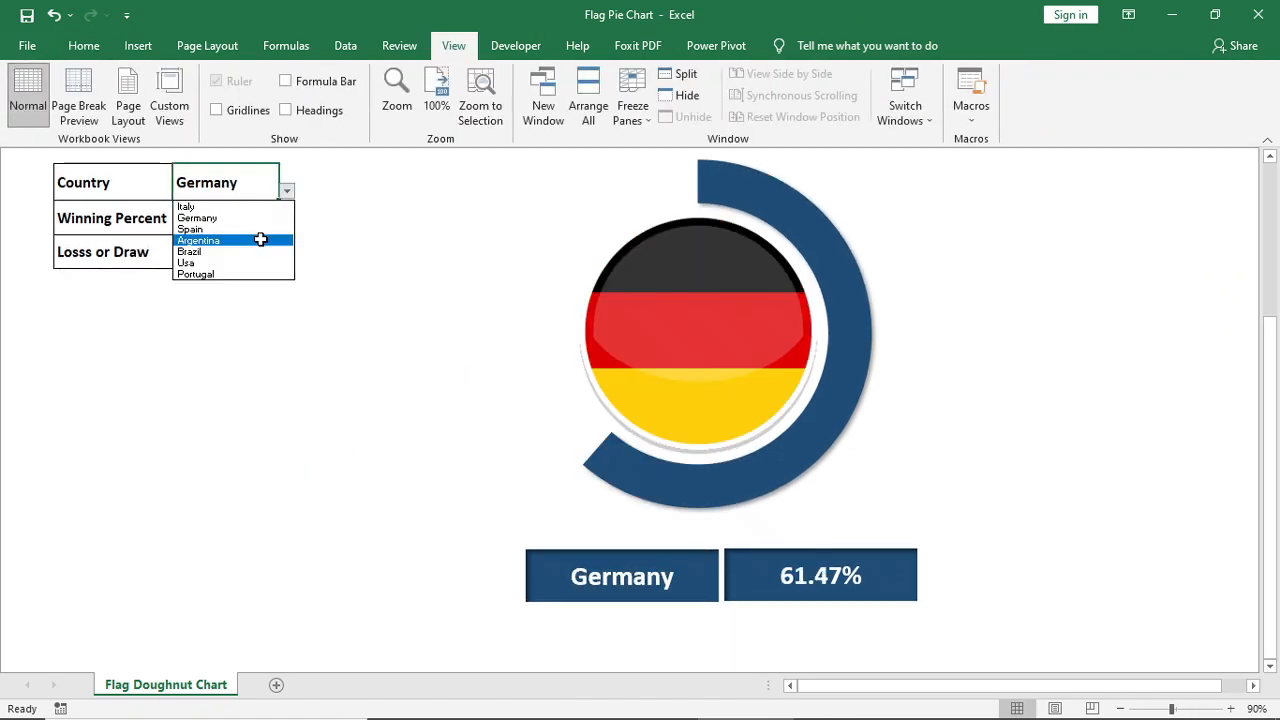
{"action": "left_click", "coordinate": [260, 240]}
{"action": "left_click", "coordinate": [287, 190]}
{"action": "left_click", "coordinate": [258, 262]}
{"action": "left_click", "coordinate": [287, 190]}
{"action": "left_click", "coordinate": [249, 274]}
{"action": "left_click", "coordinate": [287, 190]}
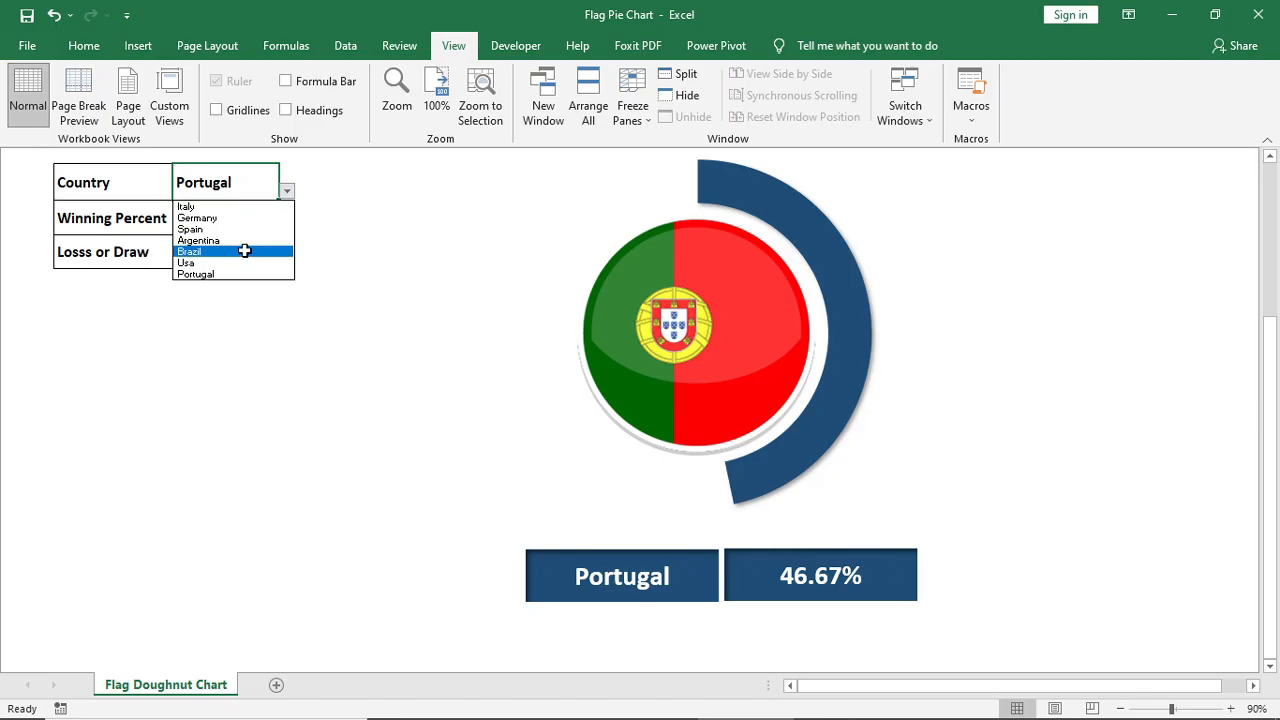
{"action": "left_click", "coordinate": [246, 251]}
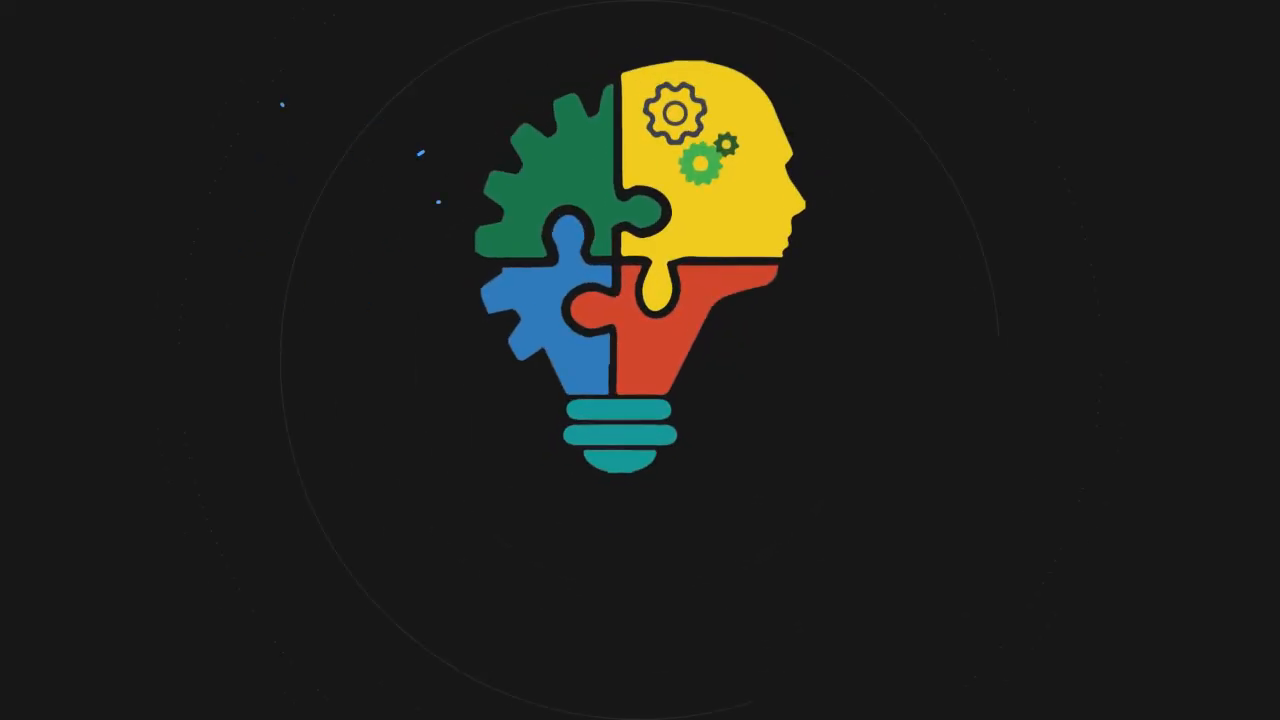